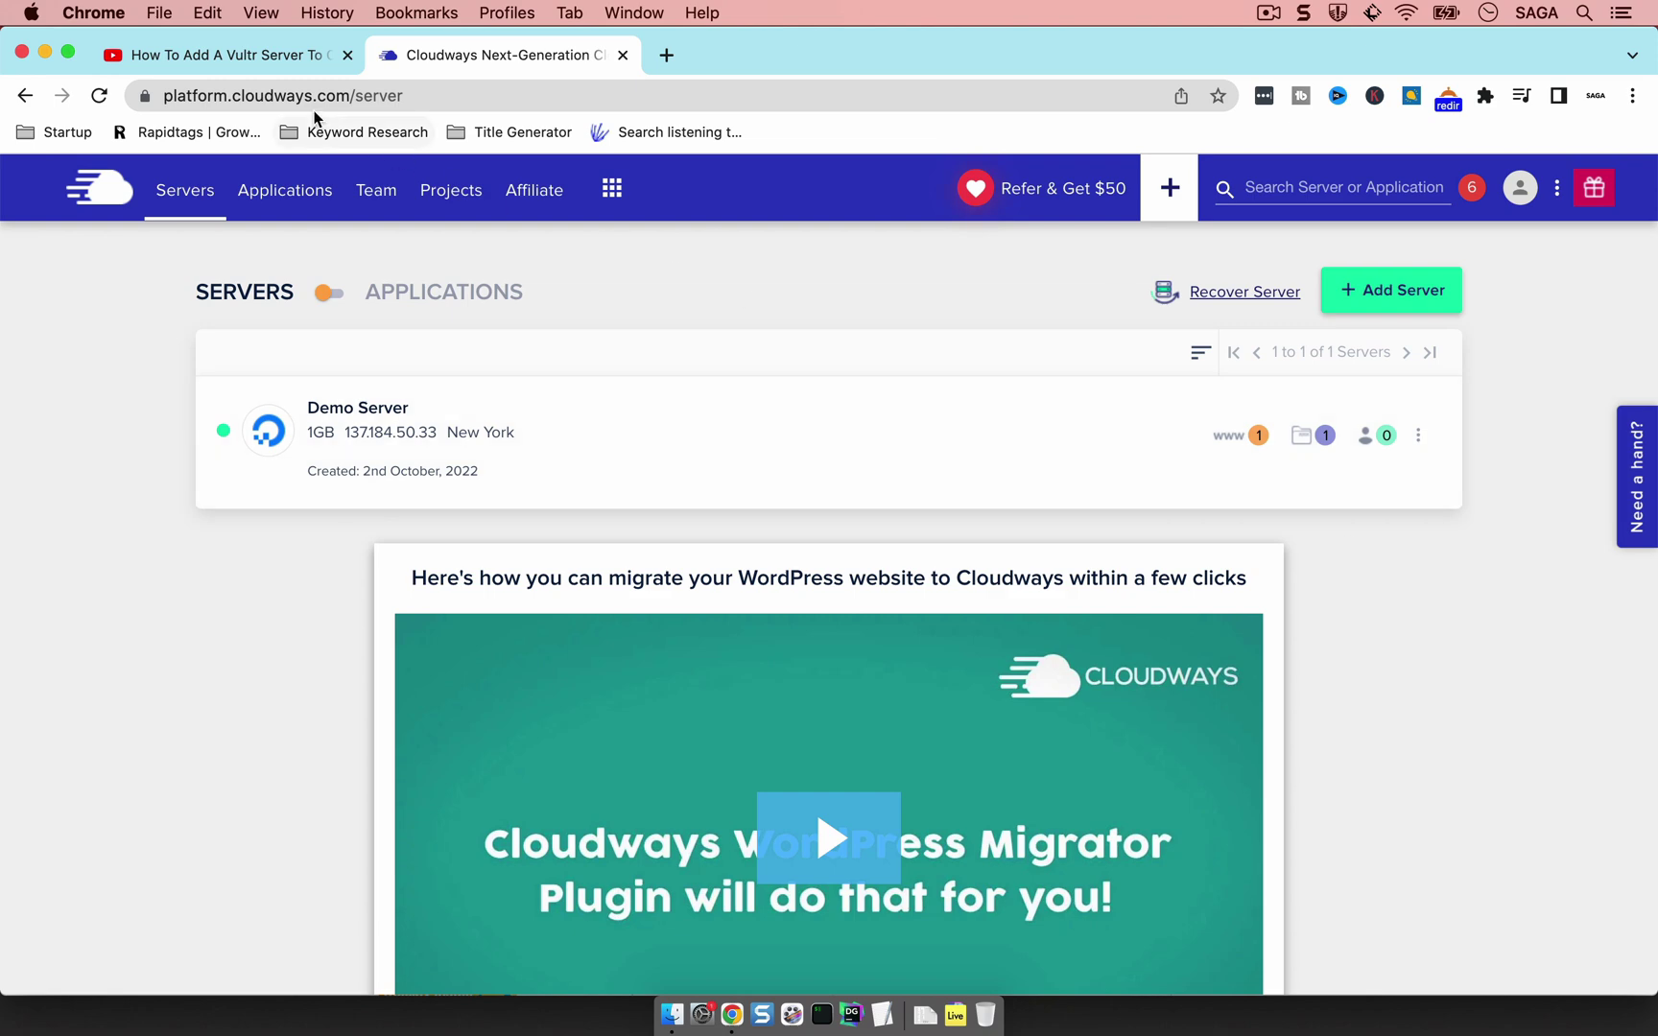
Step: Briefly check the YouTube video tab, then return to the Cloudways servers page
{"action": "left_click", "coordinate": [240, 58]}
{"action": "scroll", "coordinate": [452, 391], "scroll_direction": "up", "scroll_amount": 5}
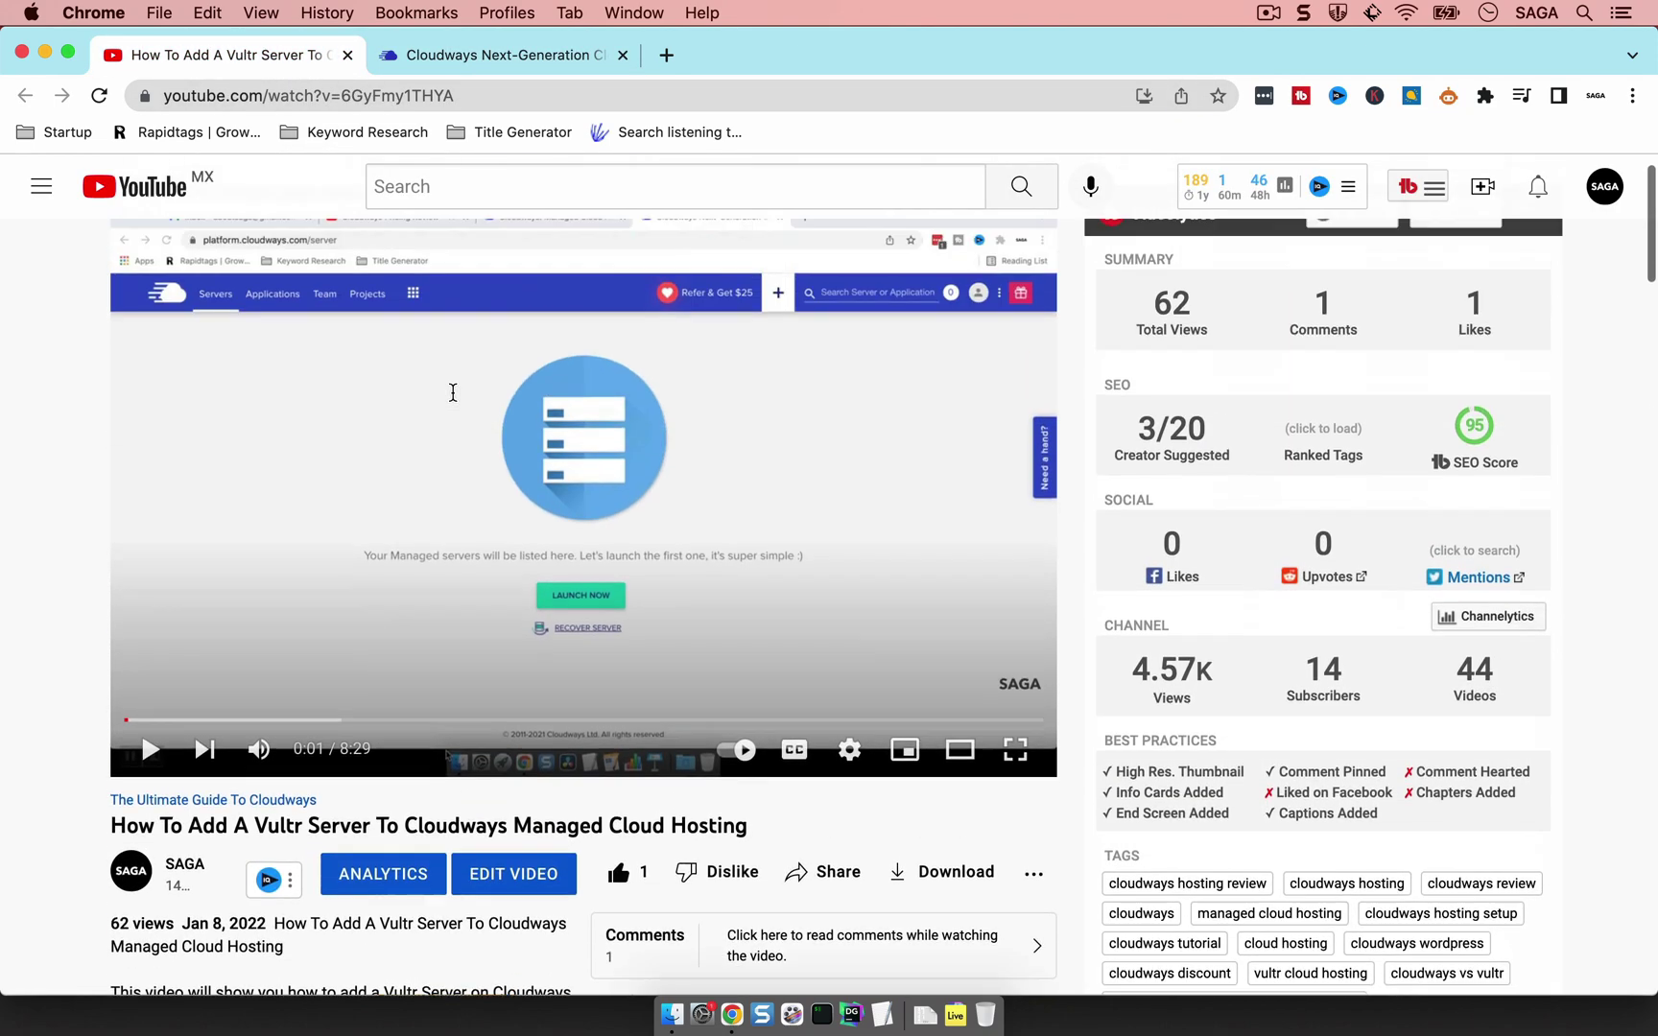
{"action": "scroll", "coordinate": [452, 391], "scroll_direction": "down", "scroll_amount": 5}
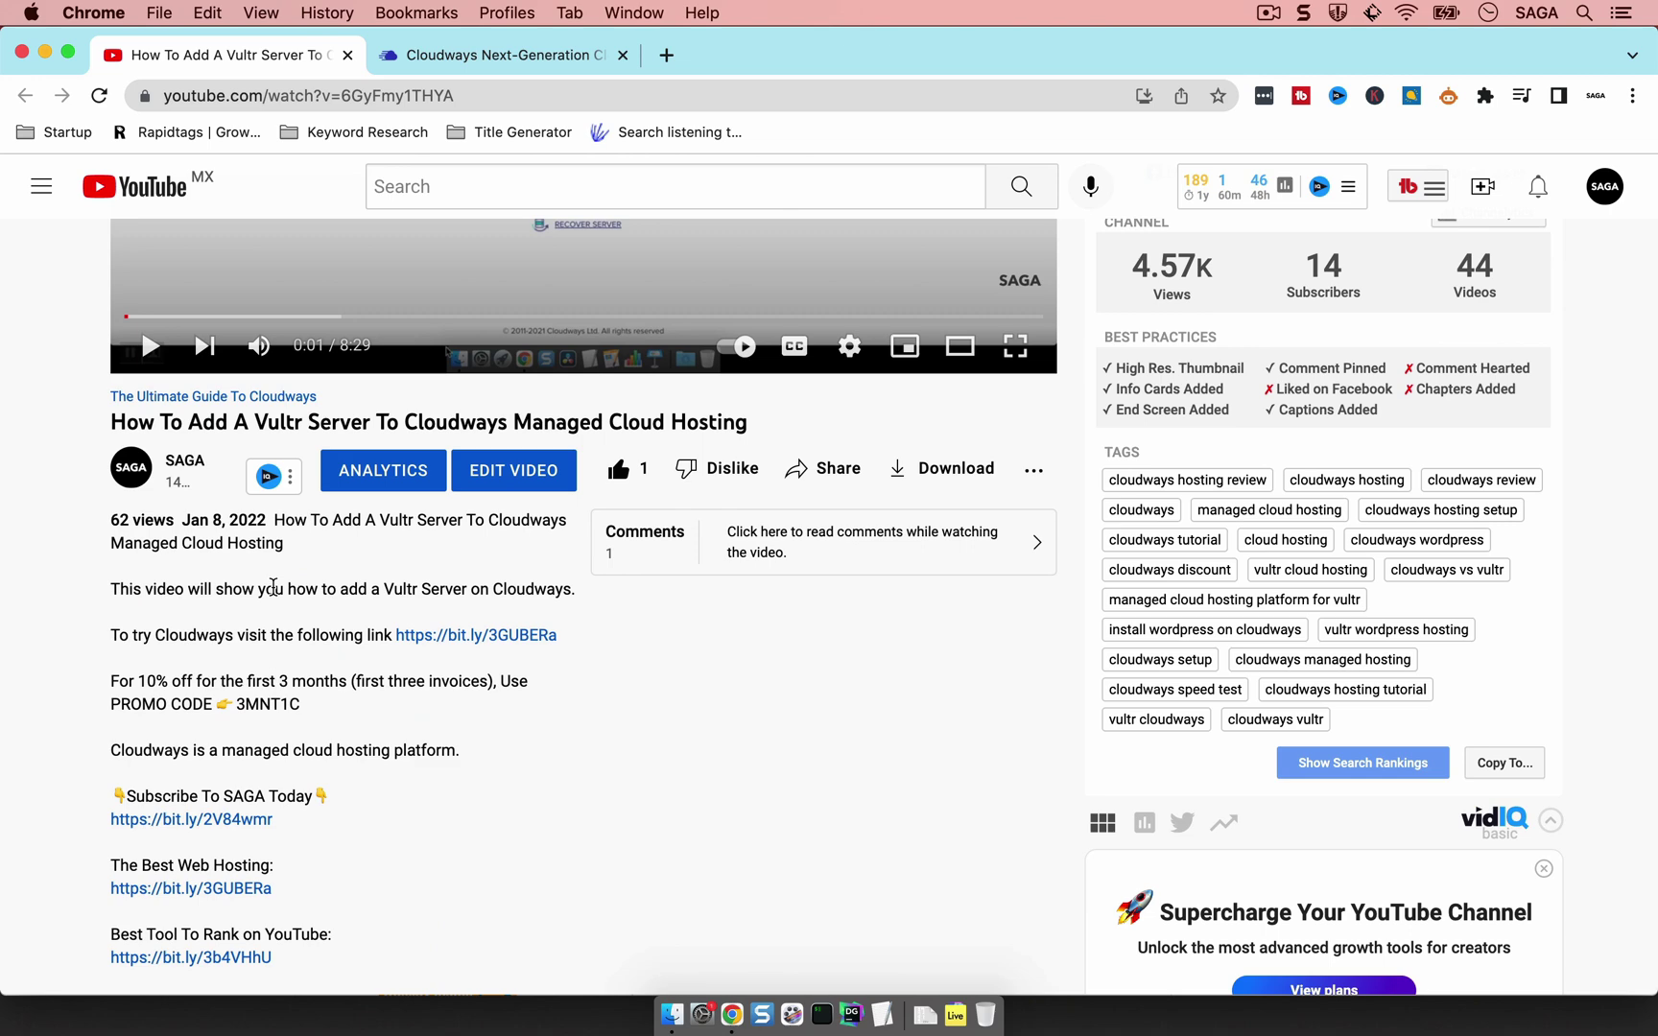
{"action": "scroll", "coordinate": [398, 585], "scroll_direction": "down", "scroll_amount": 1}
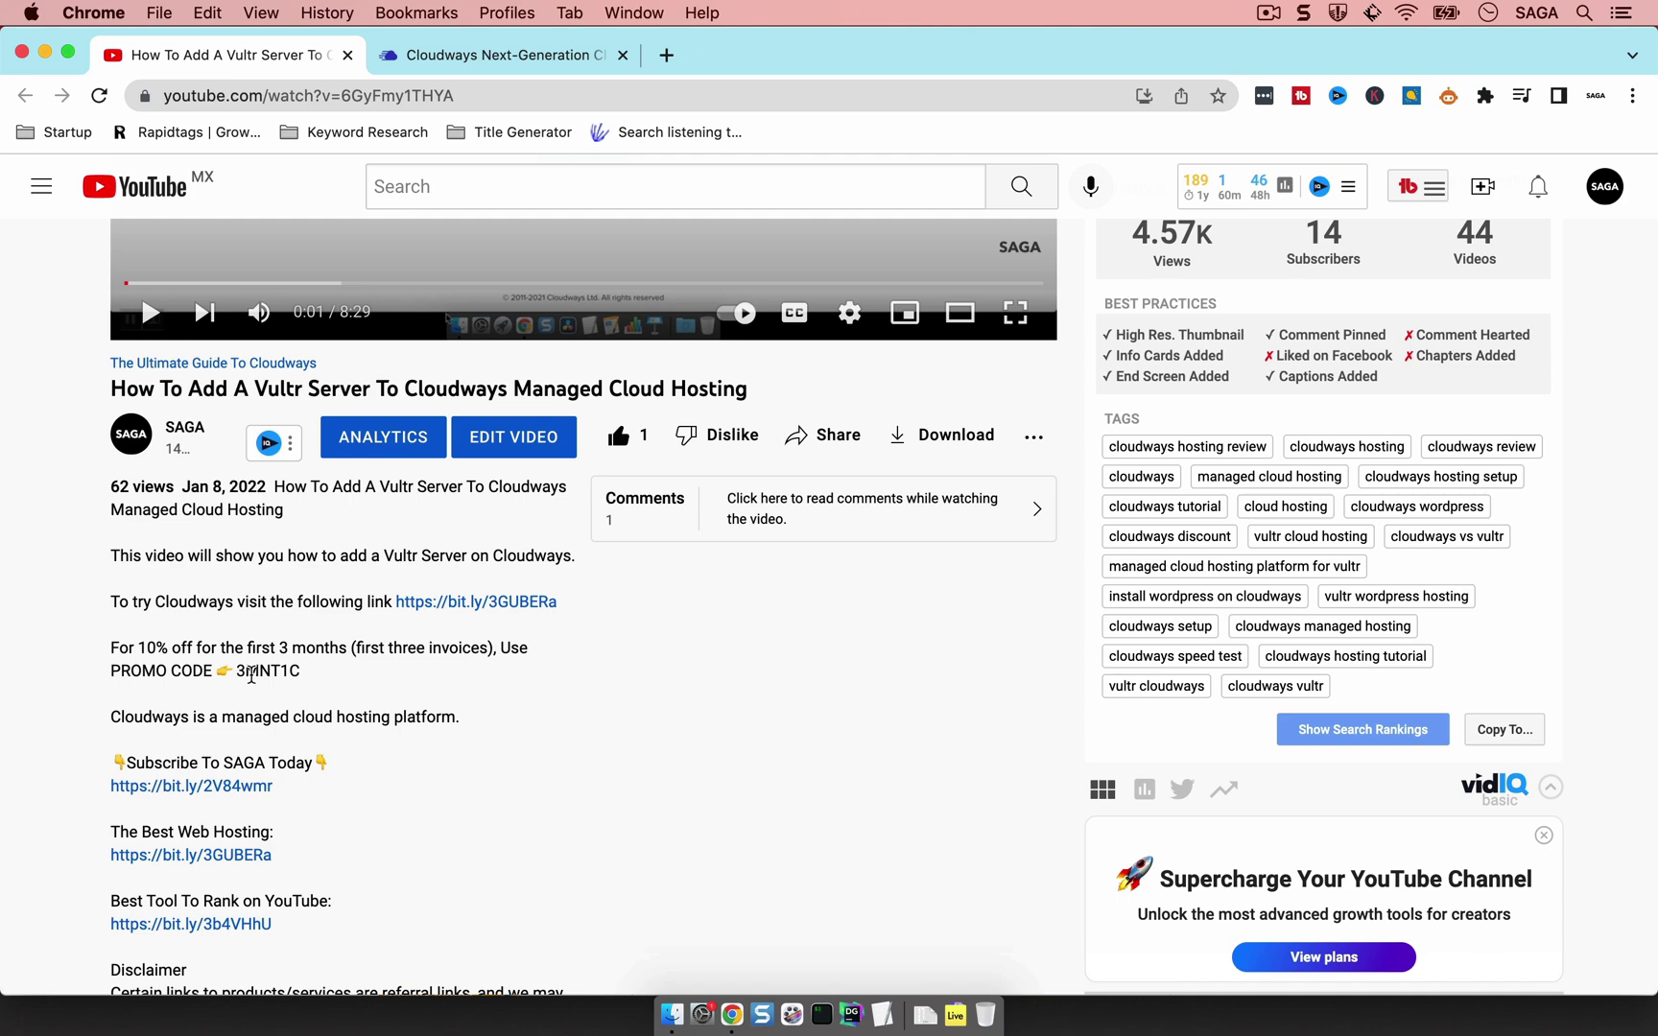
{"action": "left_click", "coordinate": [440, 66]}
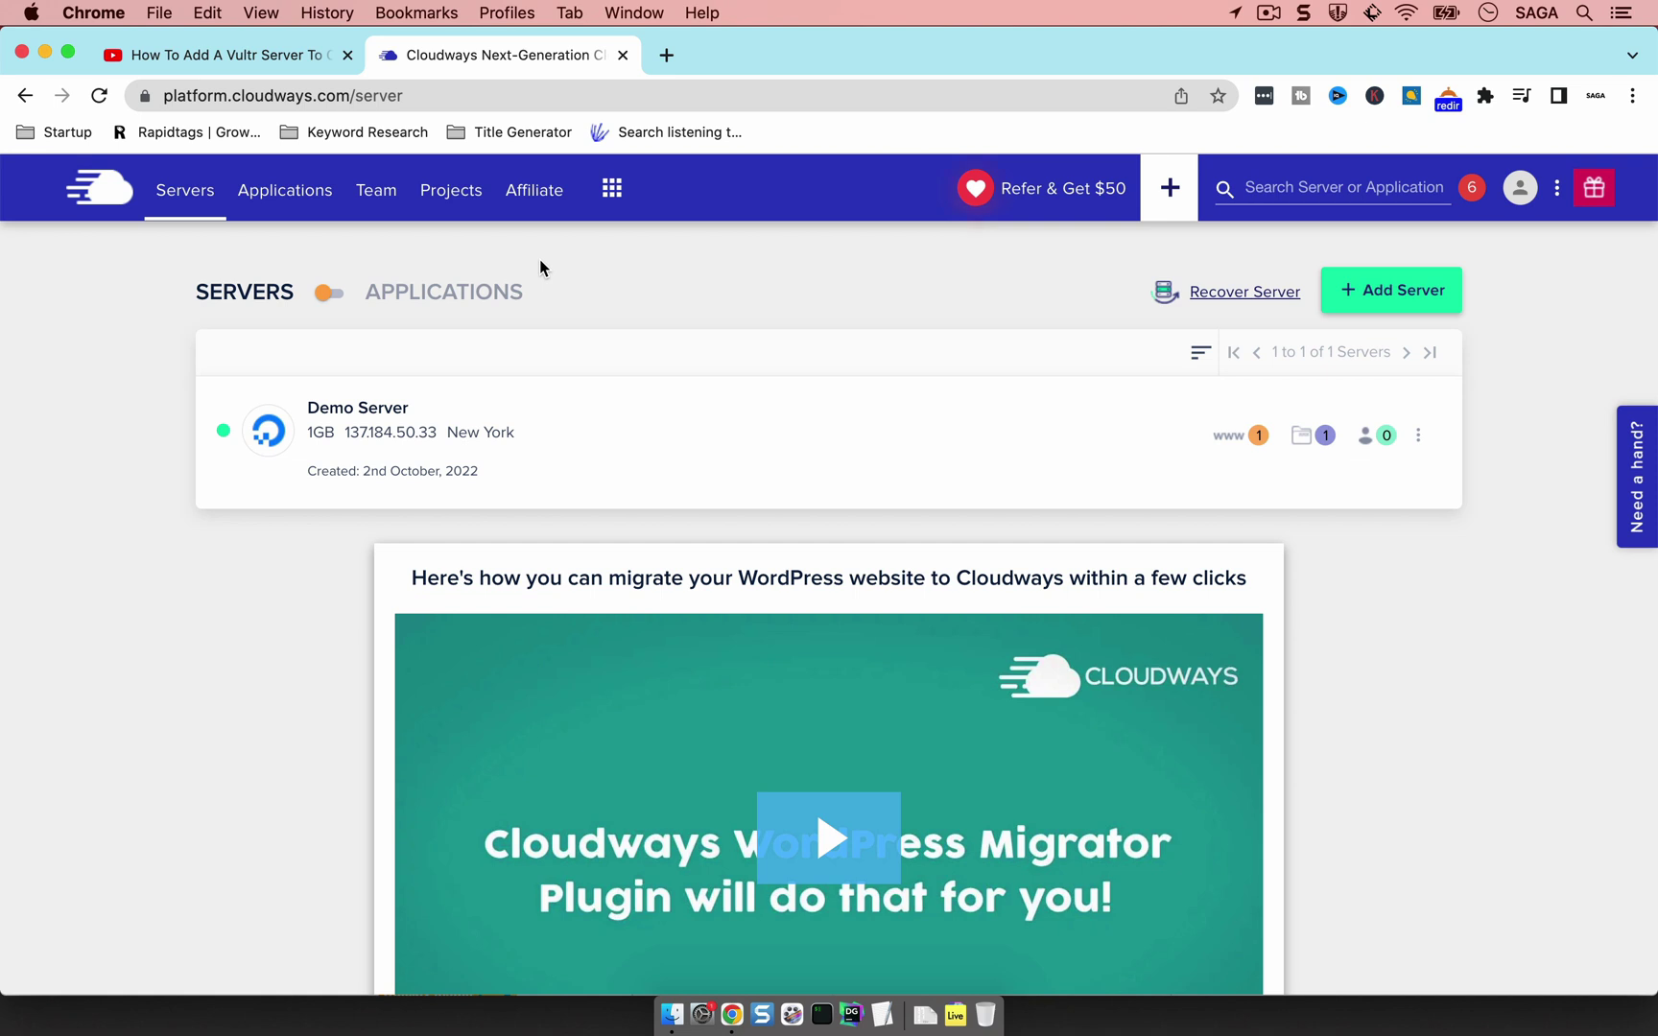
Step: Google 'phpadmin' in a new tab, view Images, and open the installatron.com phpMyAdmin result
{"action": "left_click", "coordinate": [666, 54]}
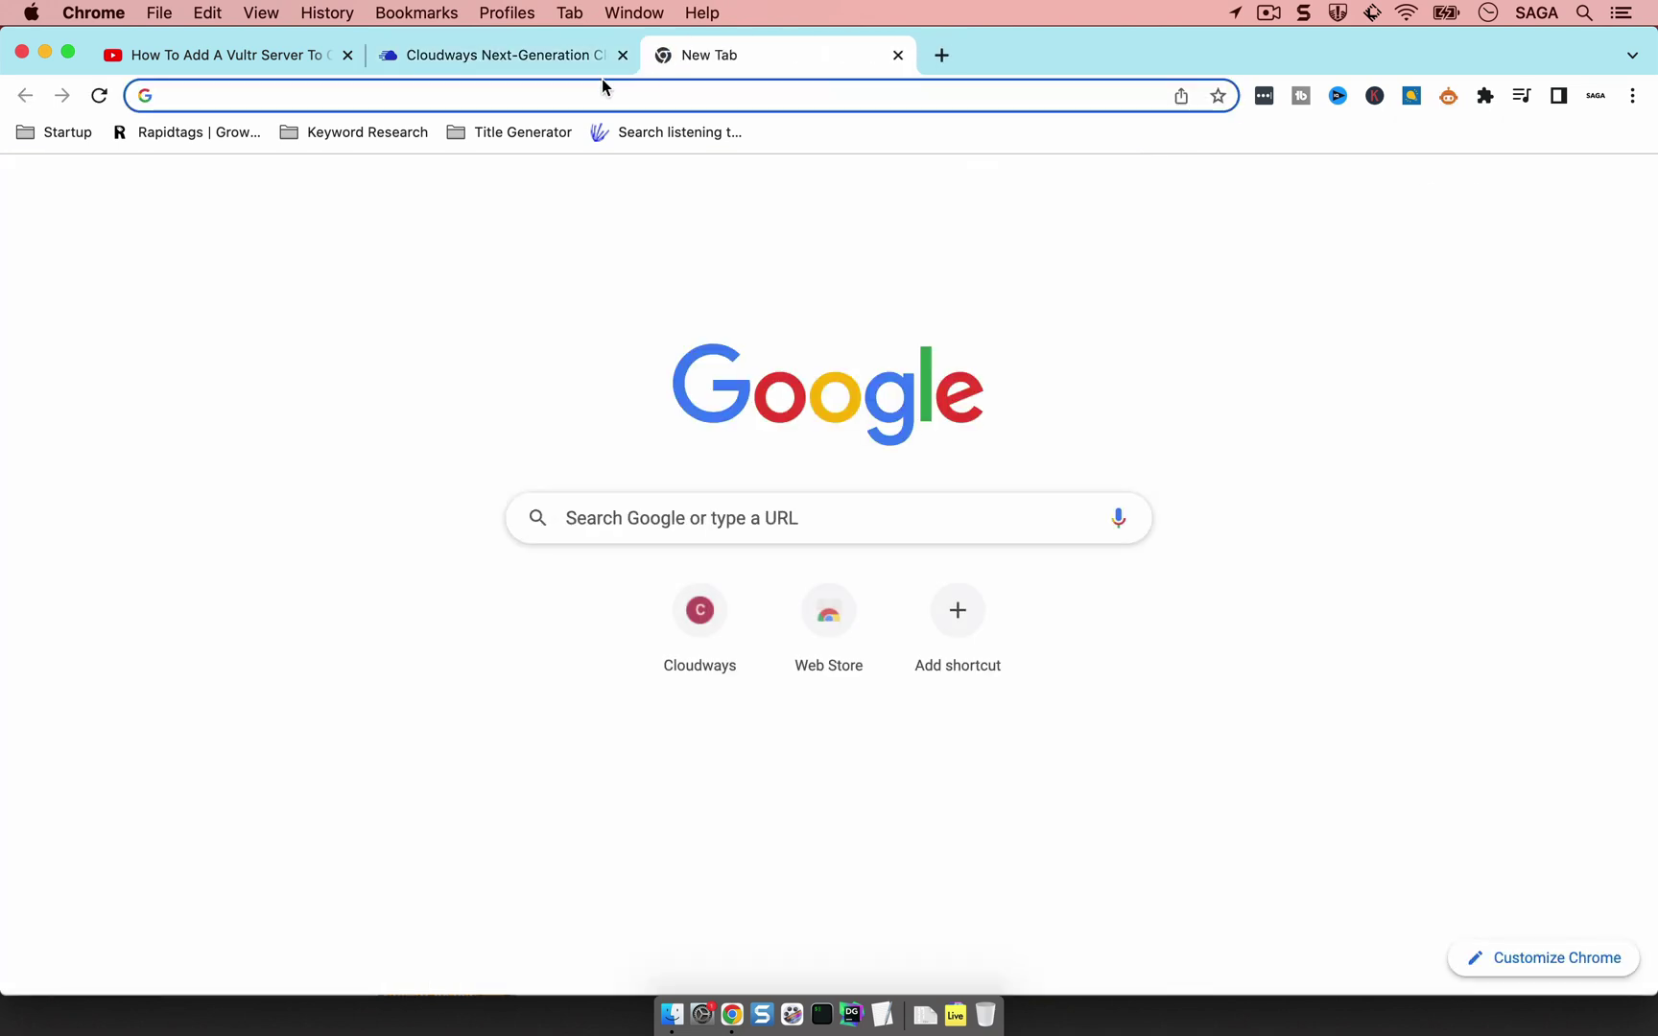
{"action": "type", "text": "phpa"}
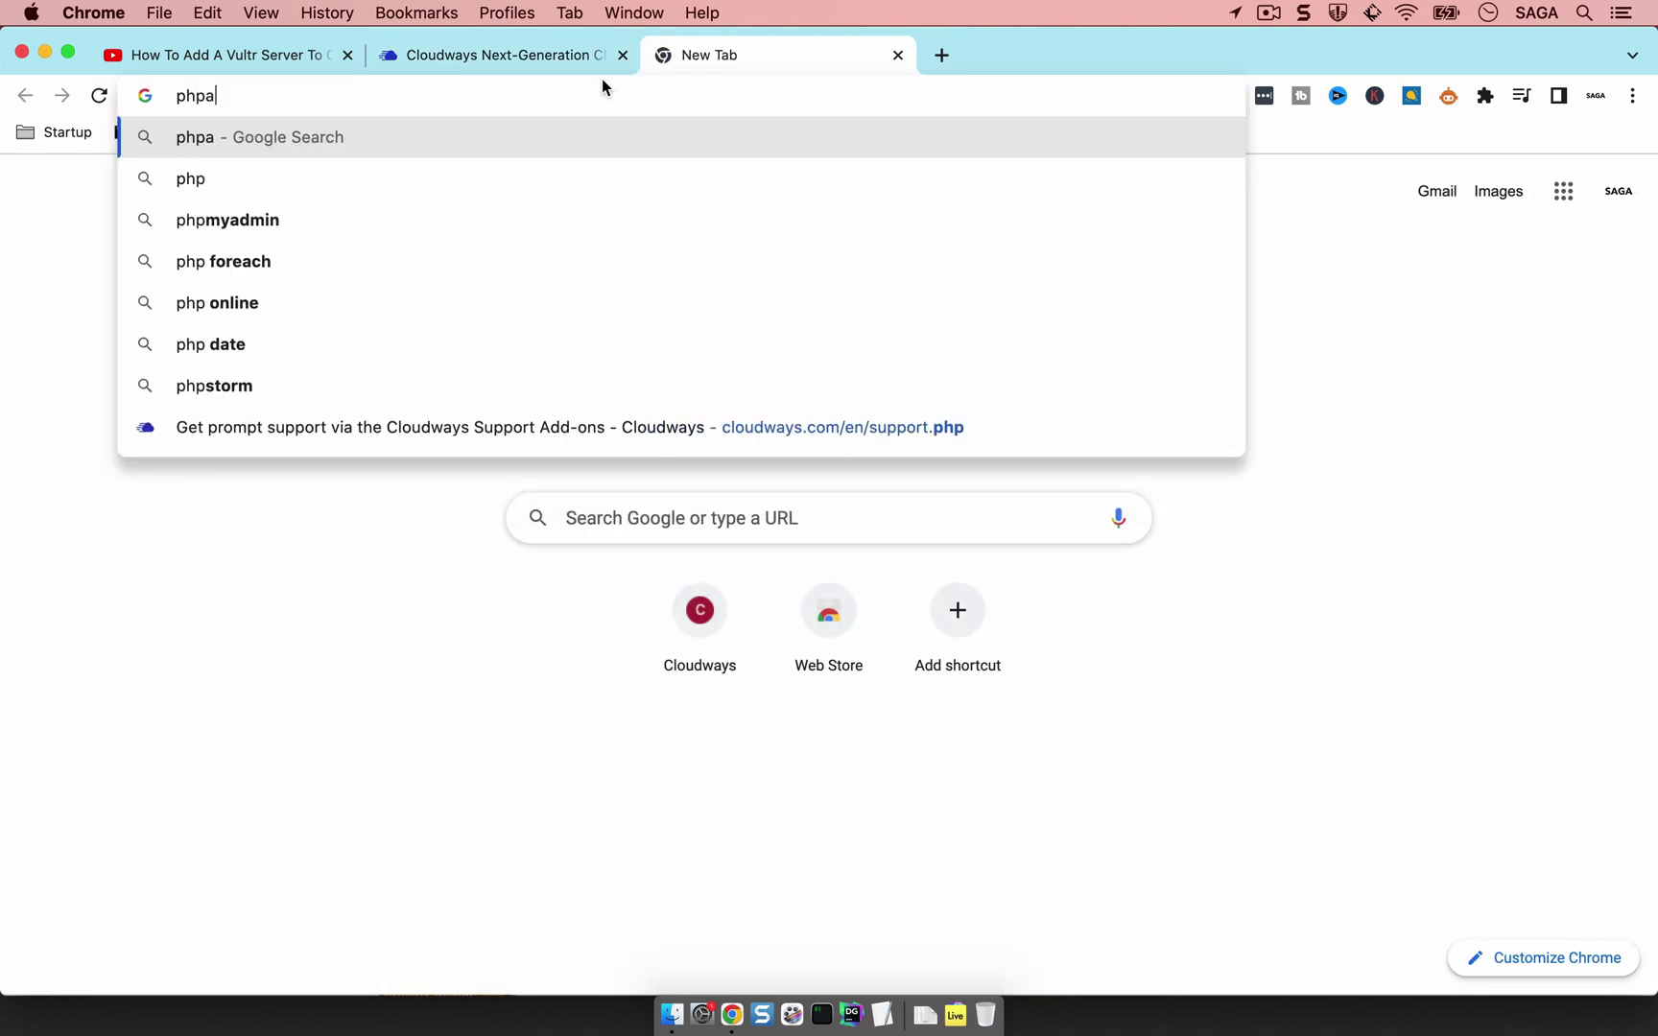
{"action": "type", "text": "dmin"}
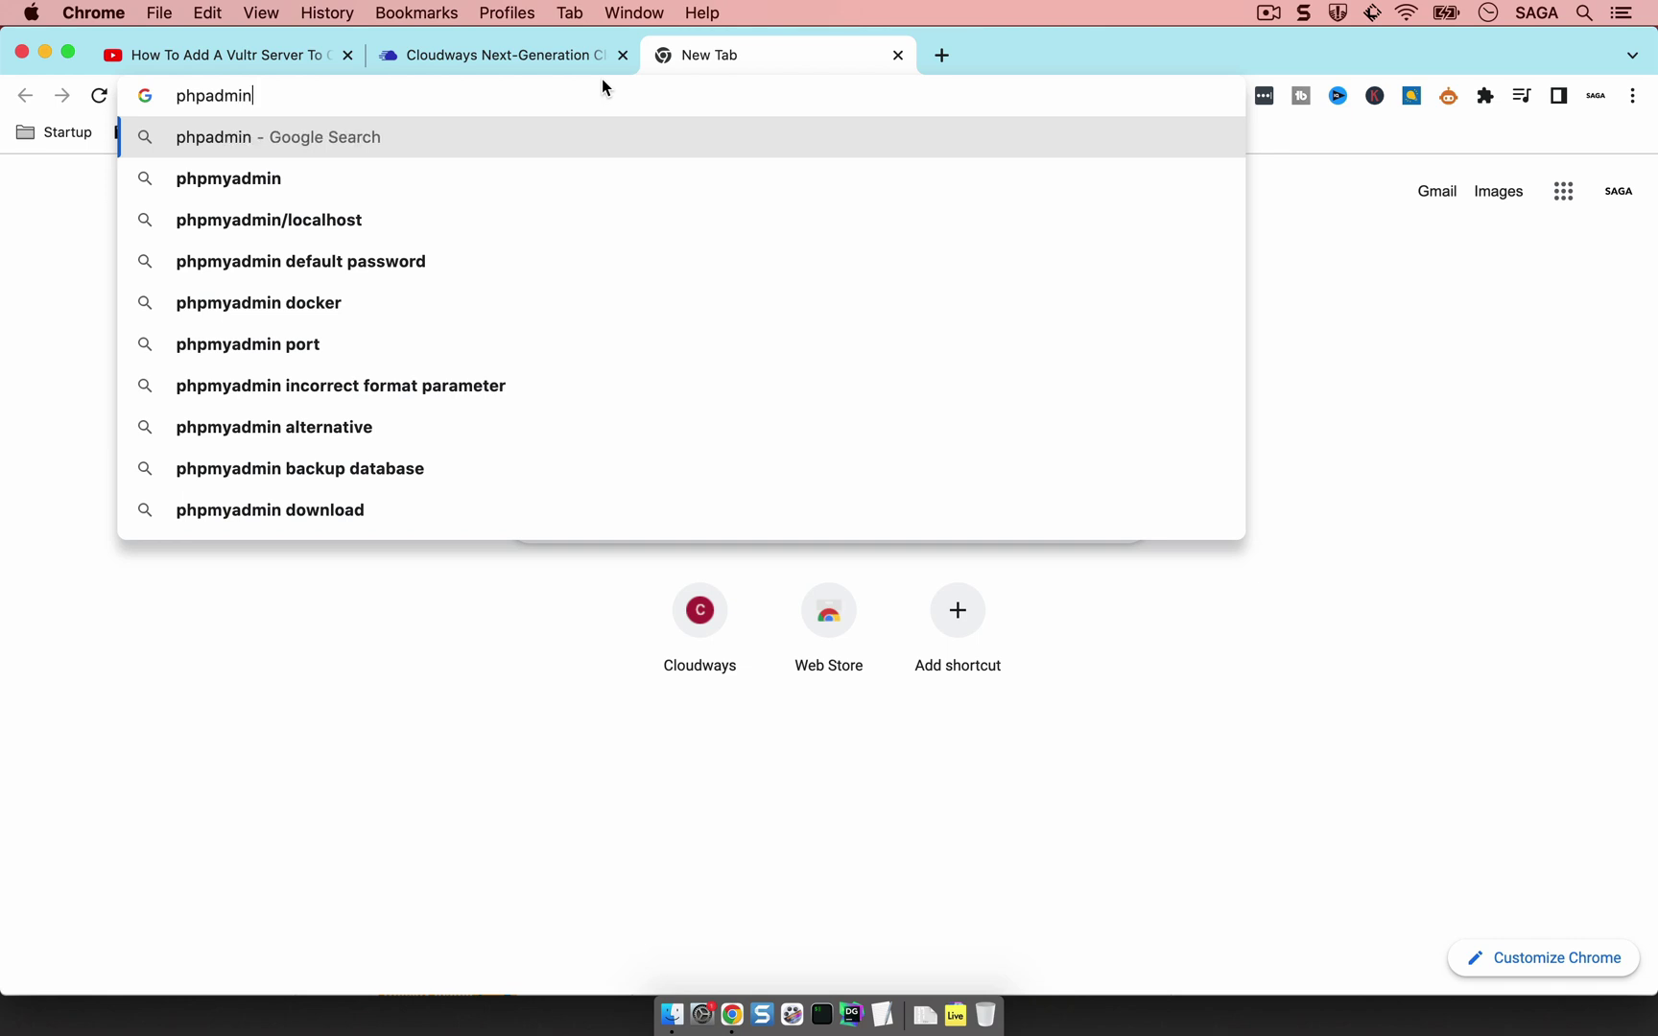
{"action": "key", "text": "Return"}
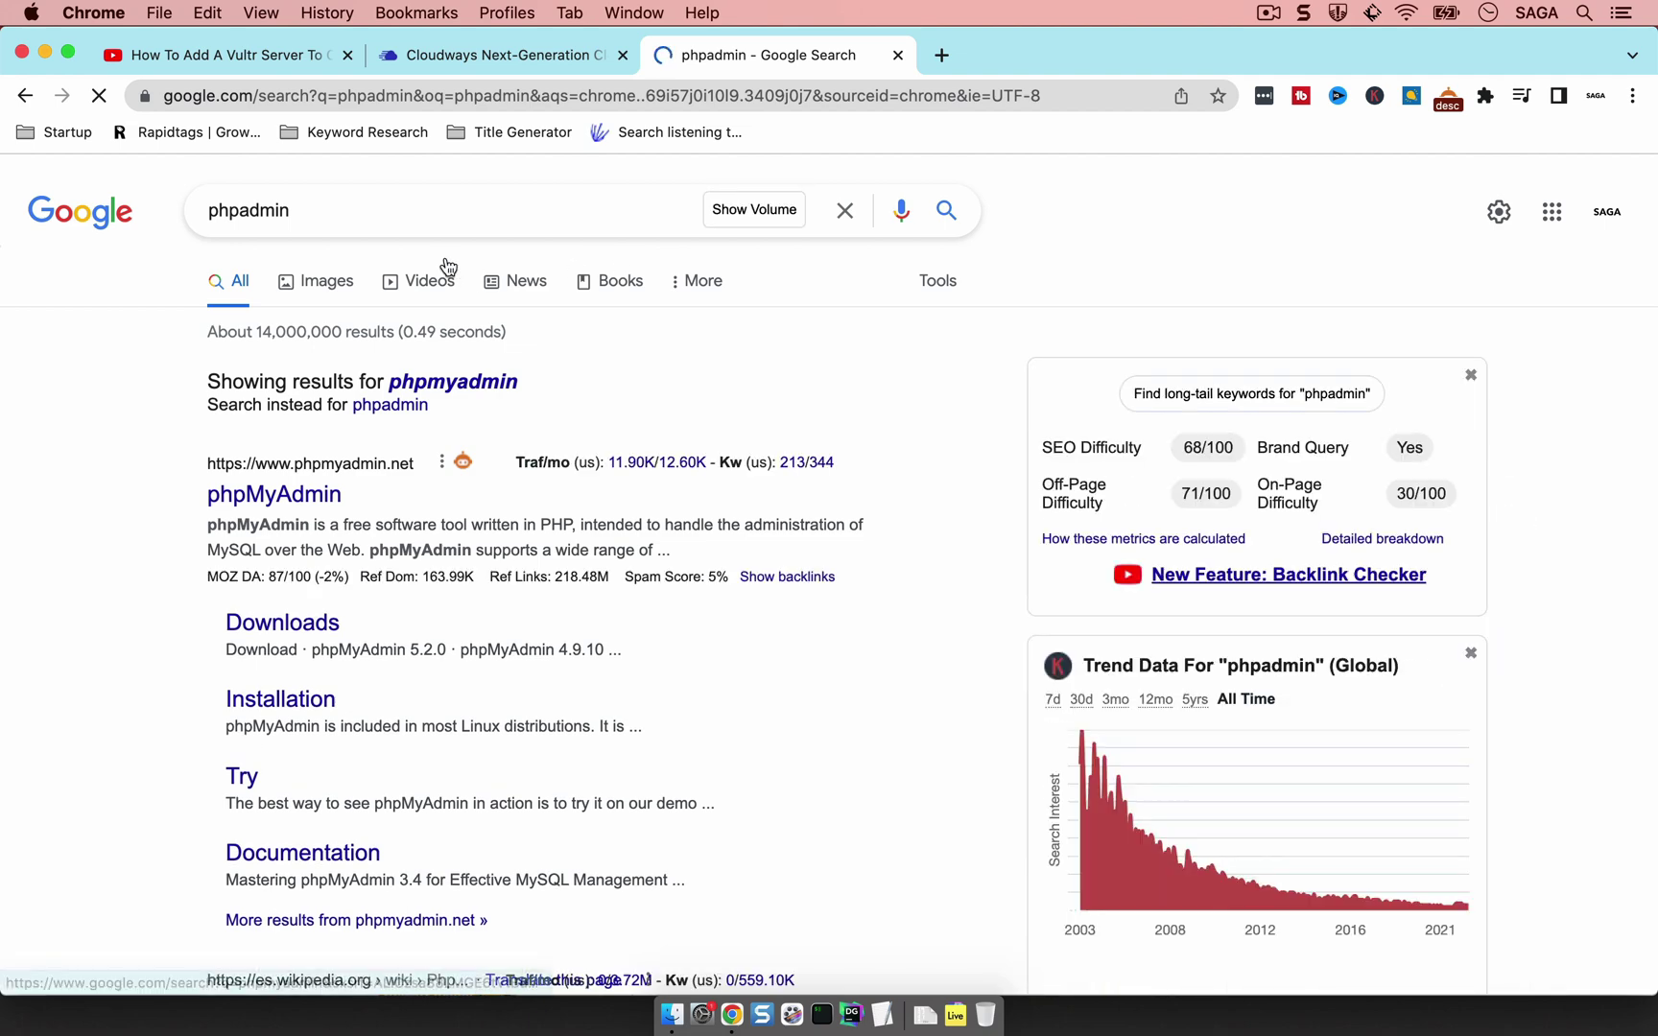
{"action": "left_click", "coordinate": [364, 282]}
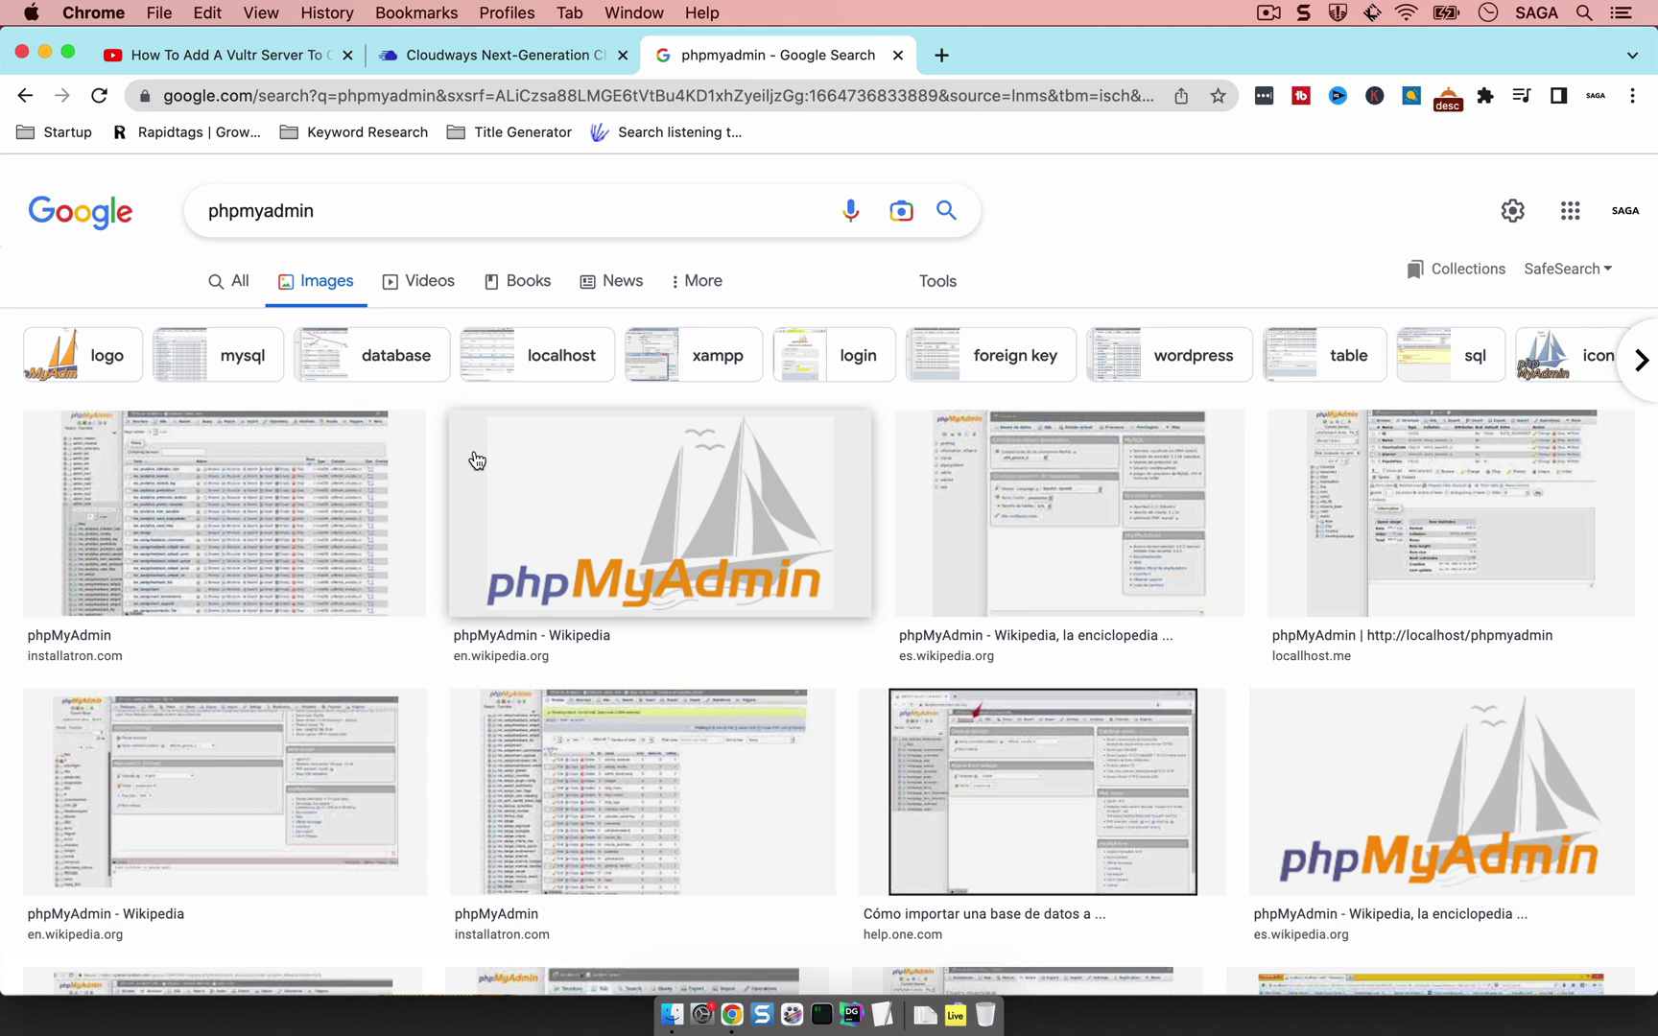
{"action": "left_click", "coordinate": [214, 462]}
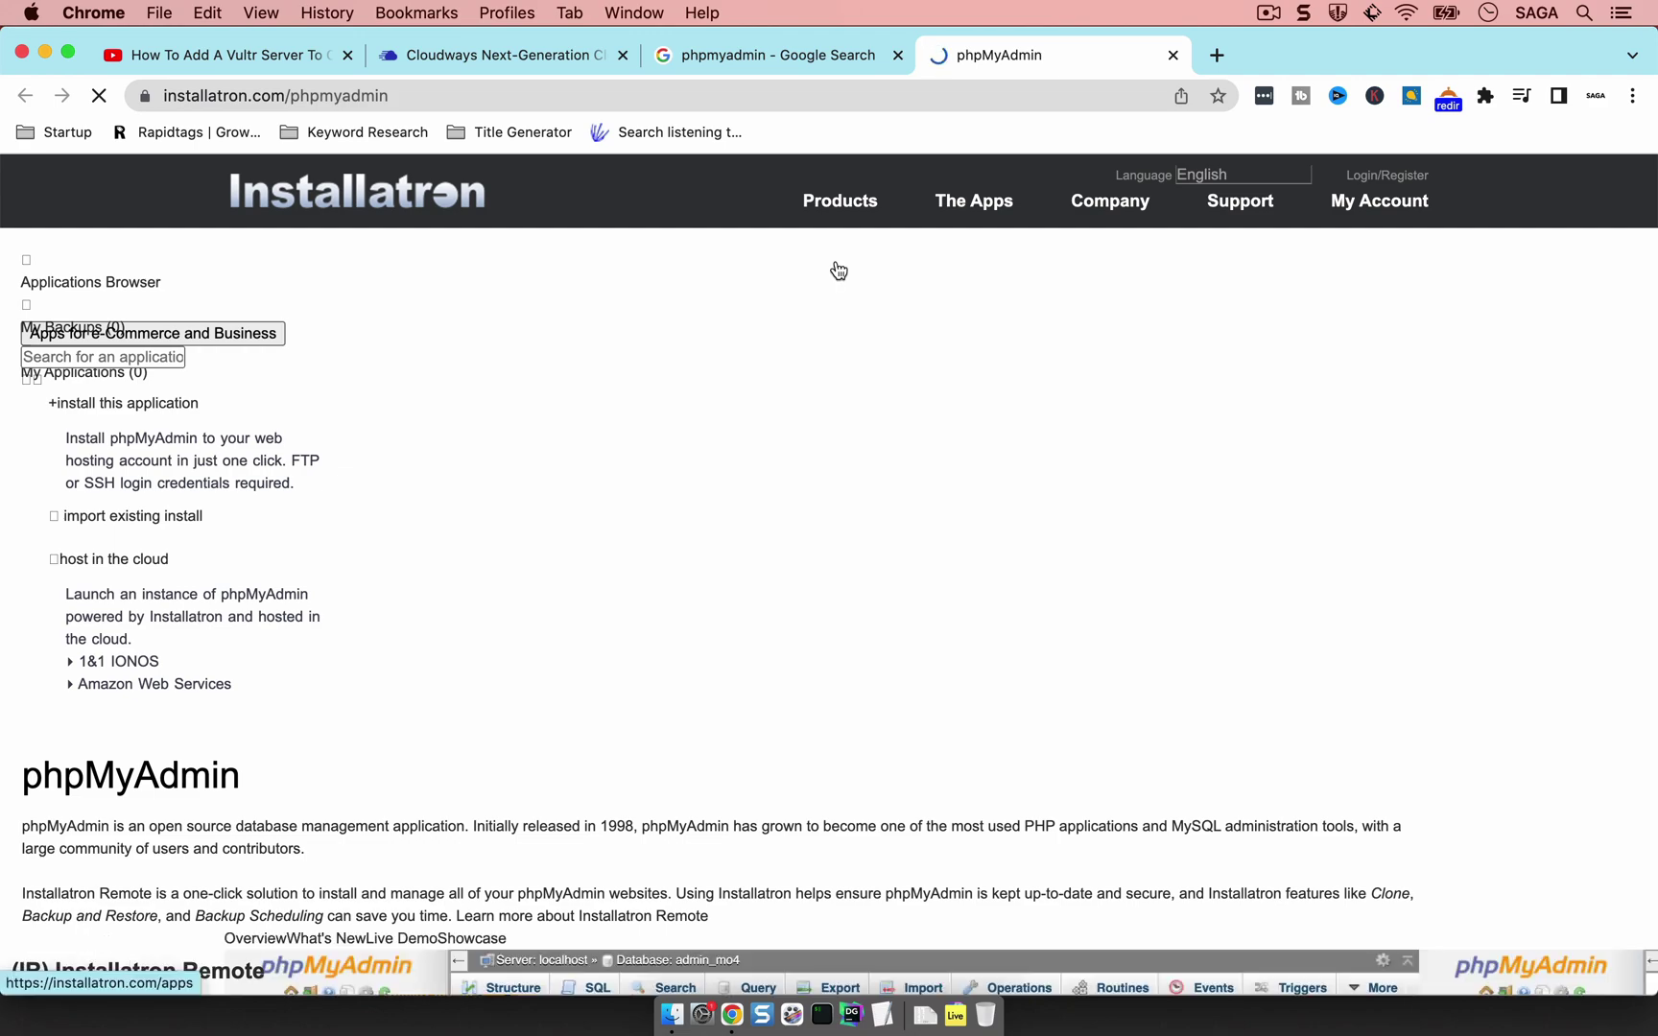
{"action": "scroll", "coordinate": [852, 288], "scroll_direction": "down", "scroll_amount": 10}
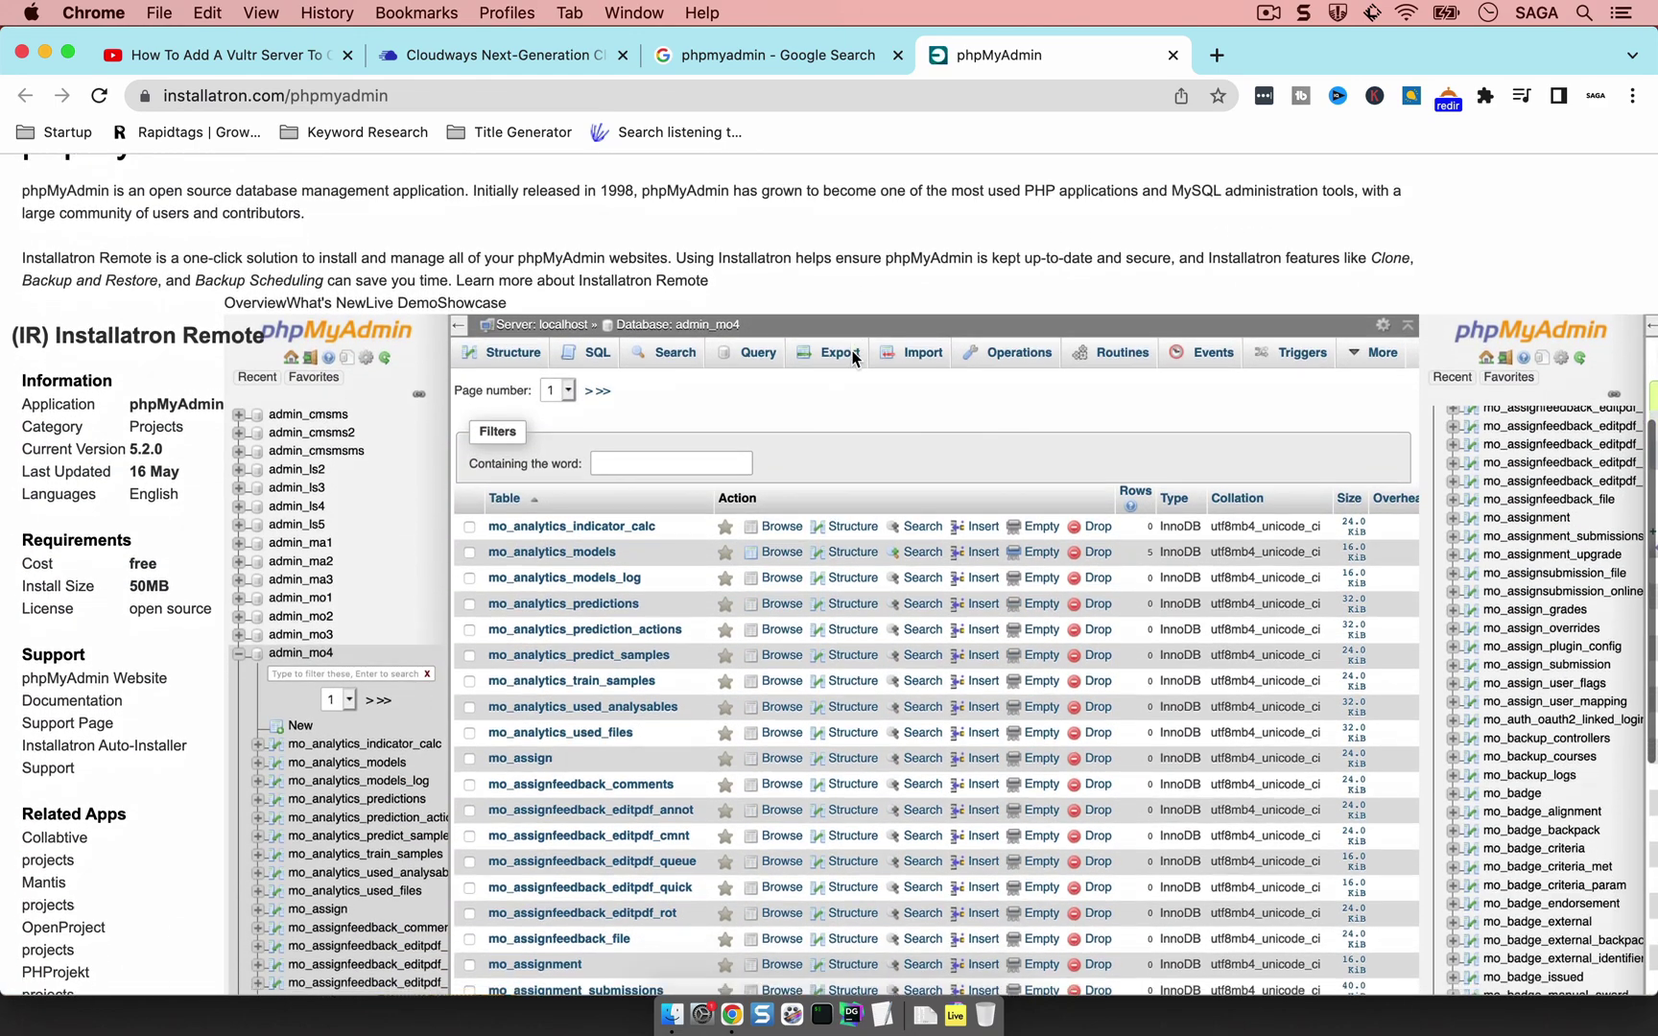
{"action": "scroll", "coordinate": [854, 357], "scroll_direction": "down", "scroll_amount": 3}
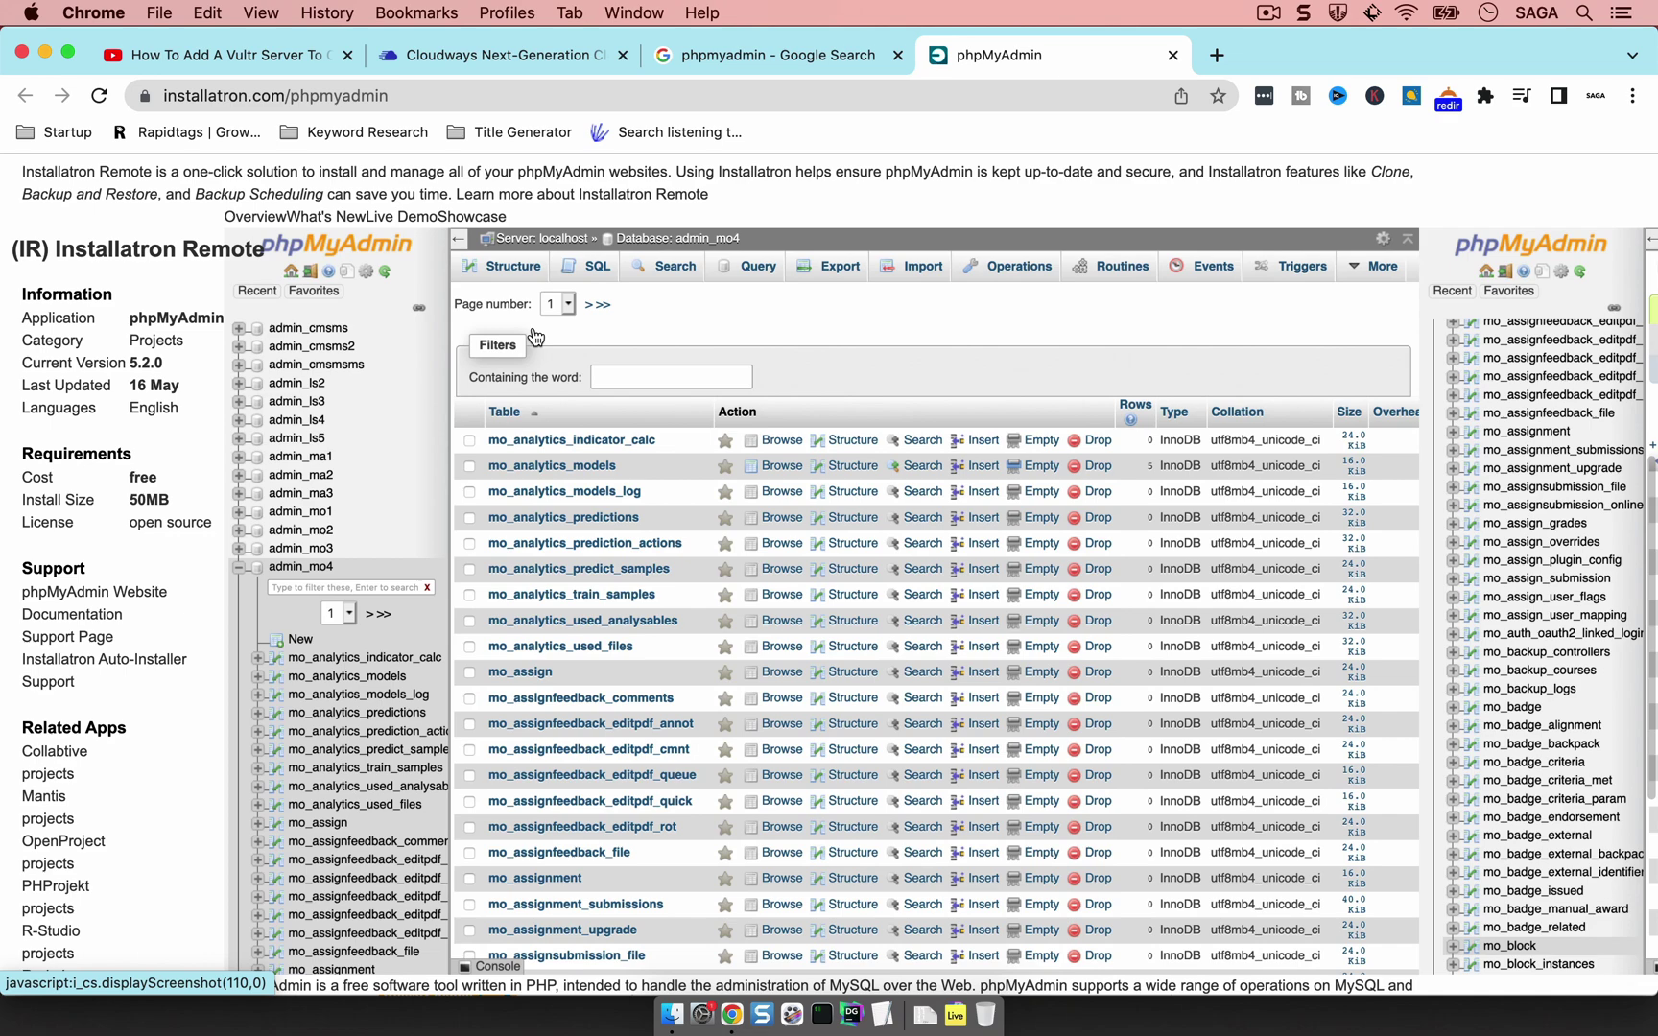
{"action": "scroll", "coordinate": [534, 336], "scroll_direction": "up", "scroll_amount": 1}
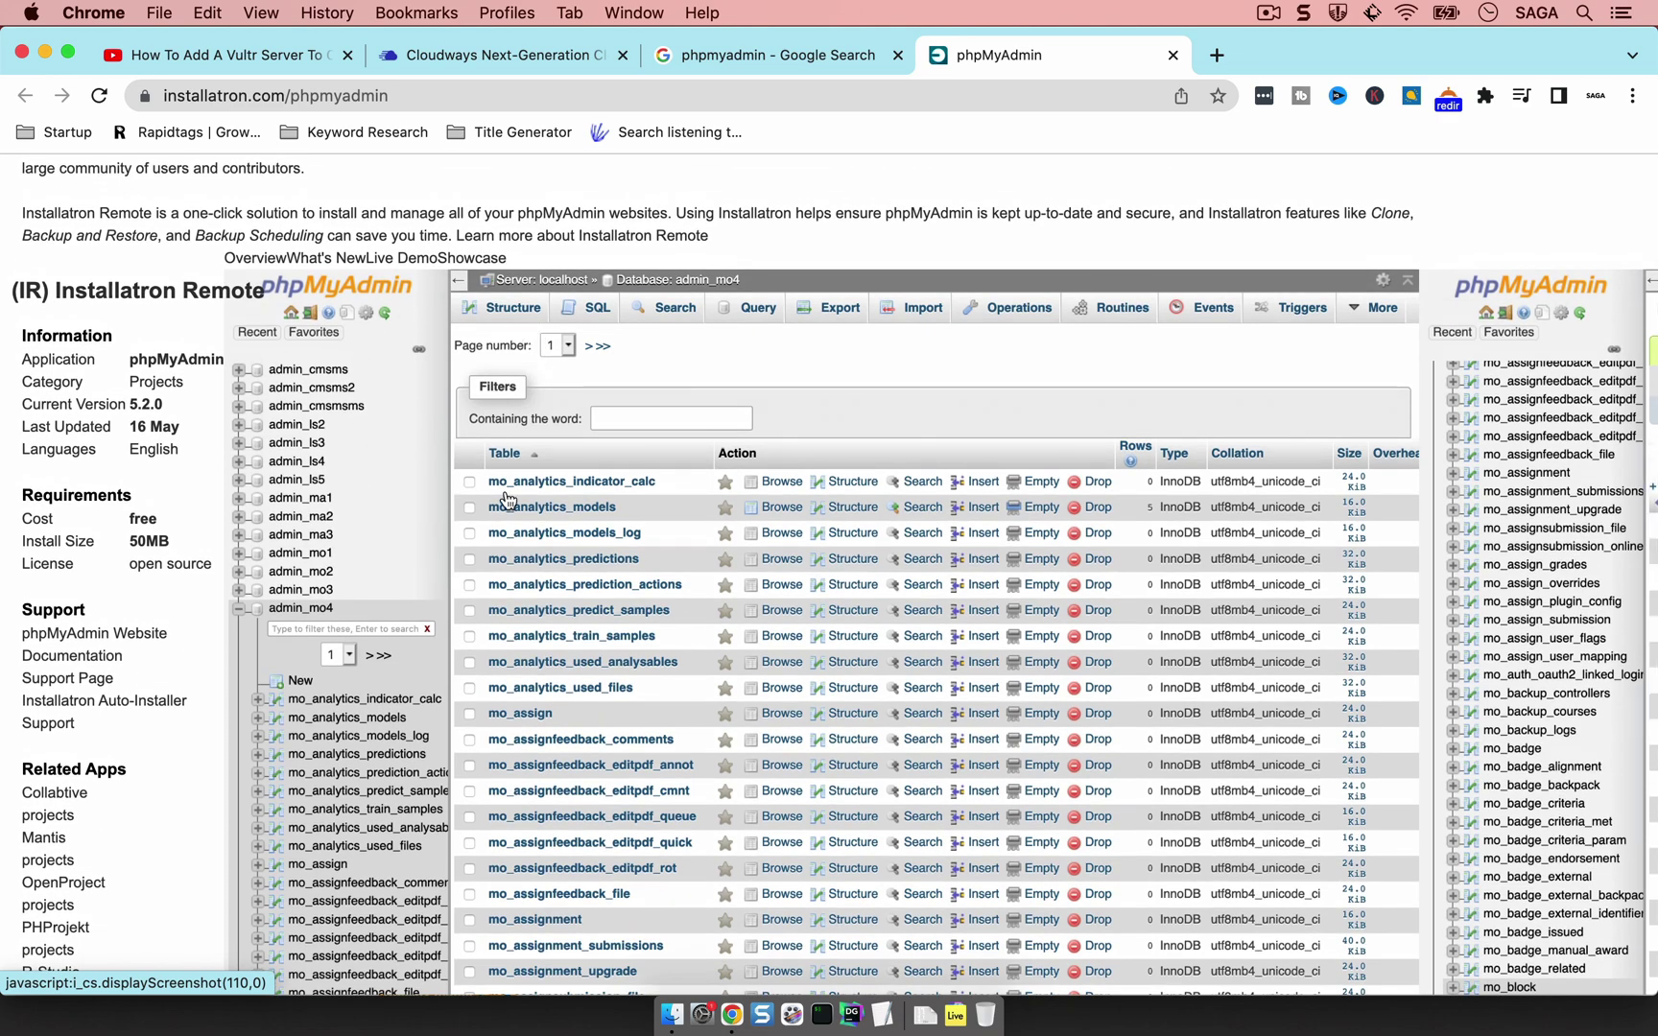
{"action": "scroll", "coordinate": [818, 445], "scroll_direction": "up", "scroll_amount": 2}
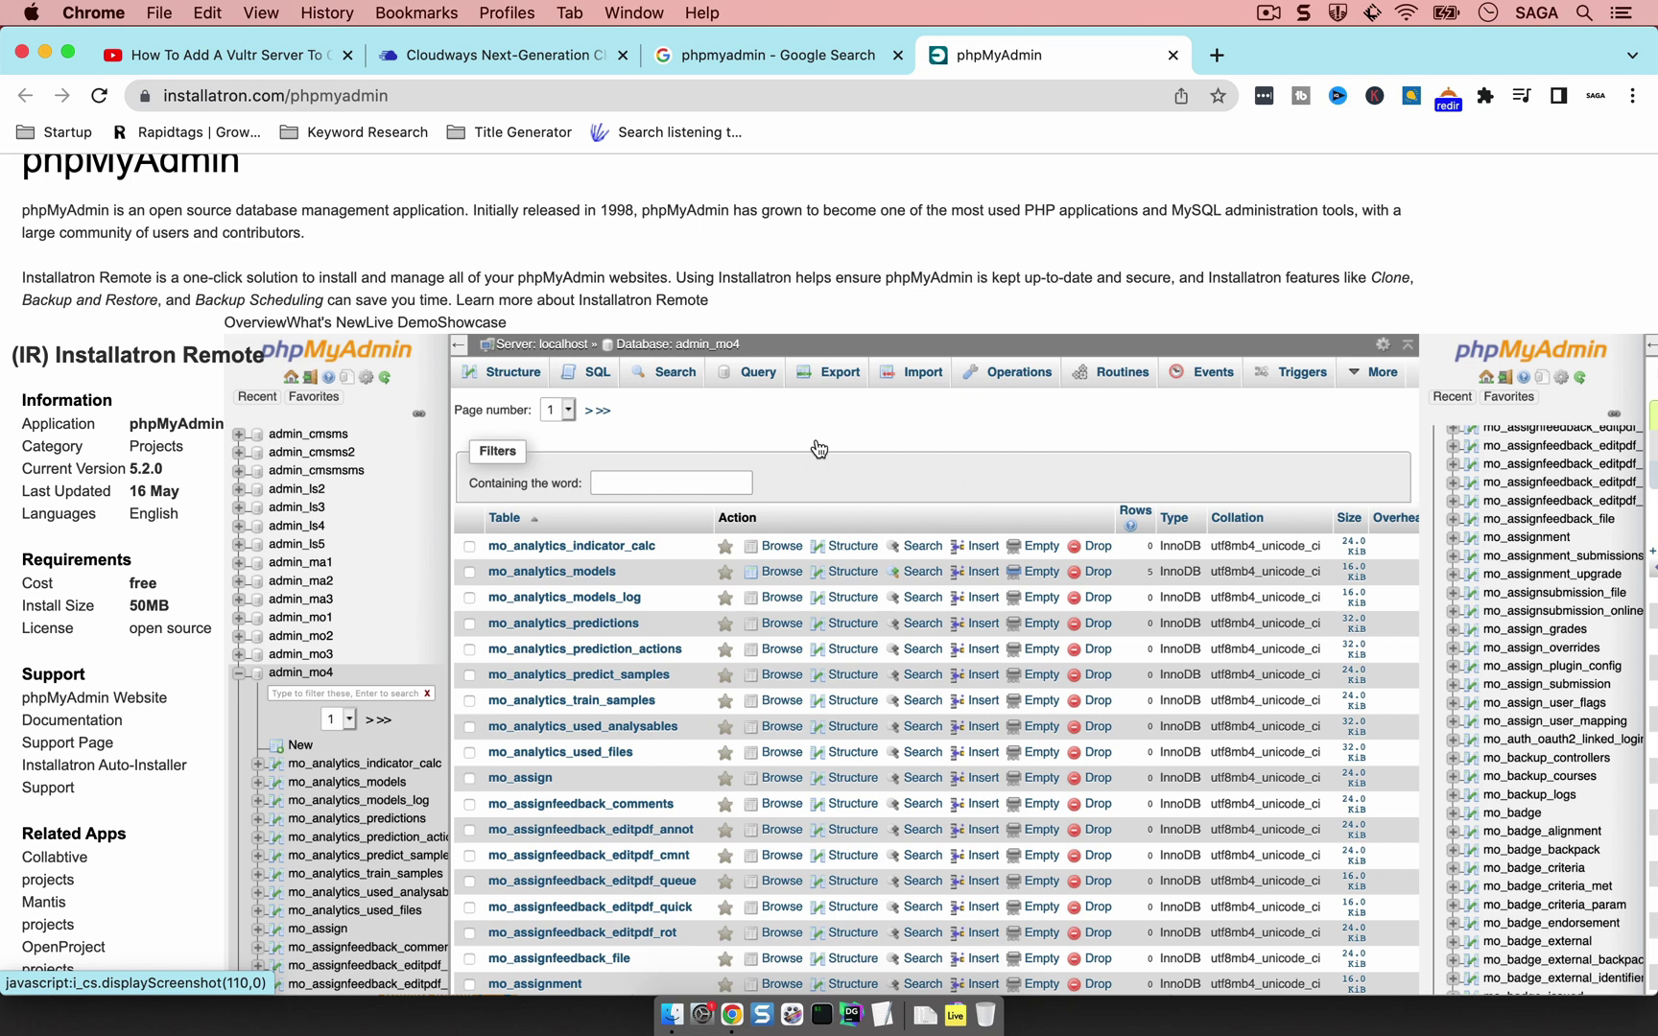
{"action": "scroll", "coordinate": [381, 365], "scroll_direction": "up", "scroll_amount": 4}
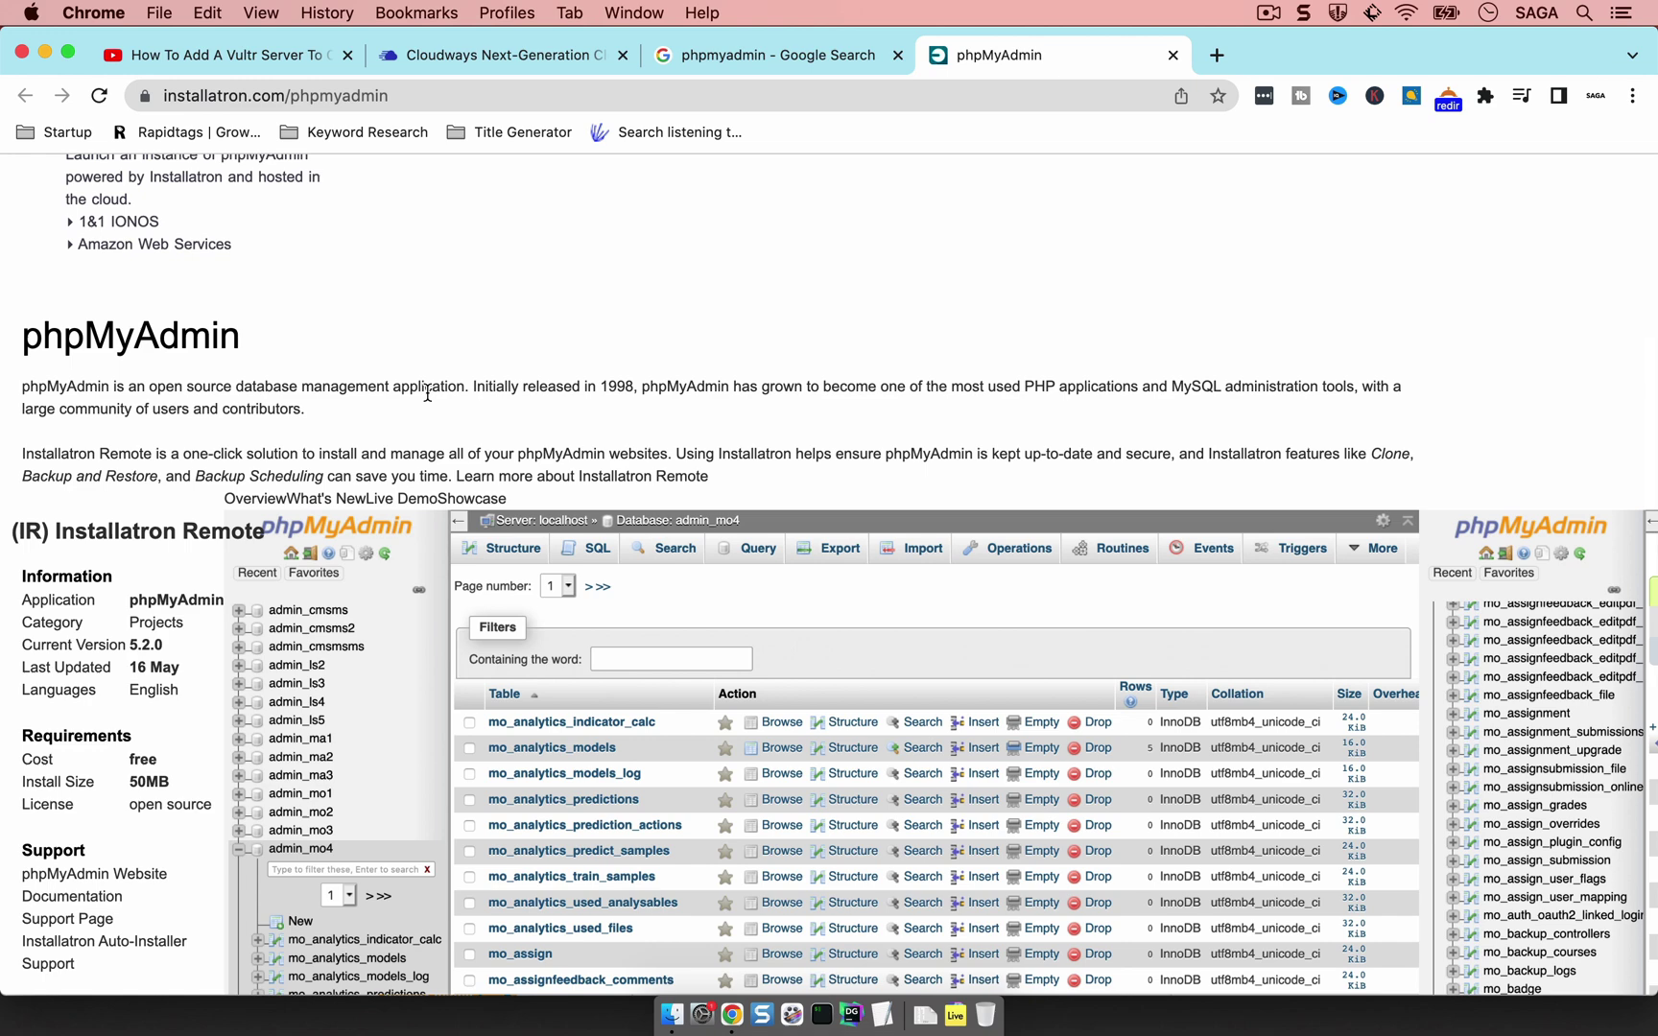
{"action": "scroll", "coordinate": [835, 393], "scroll_direction": "down", "scroll_amount": 5}
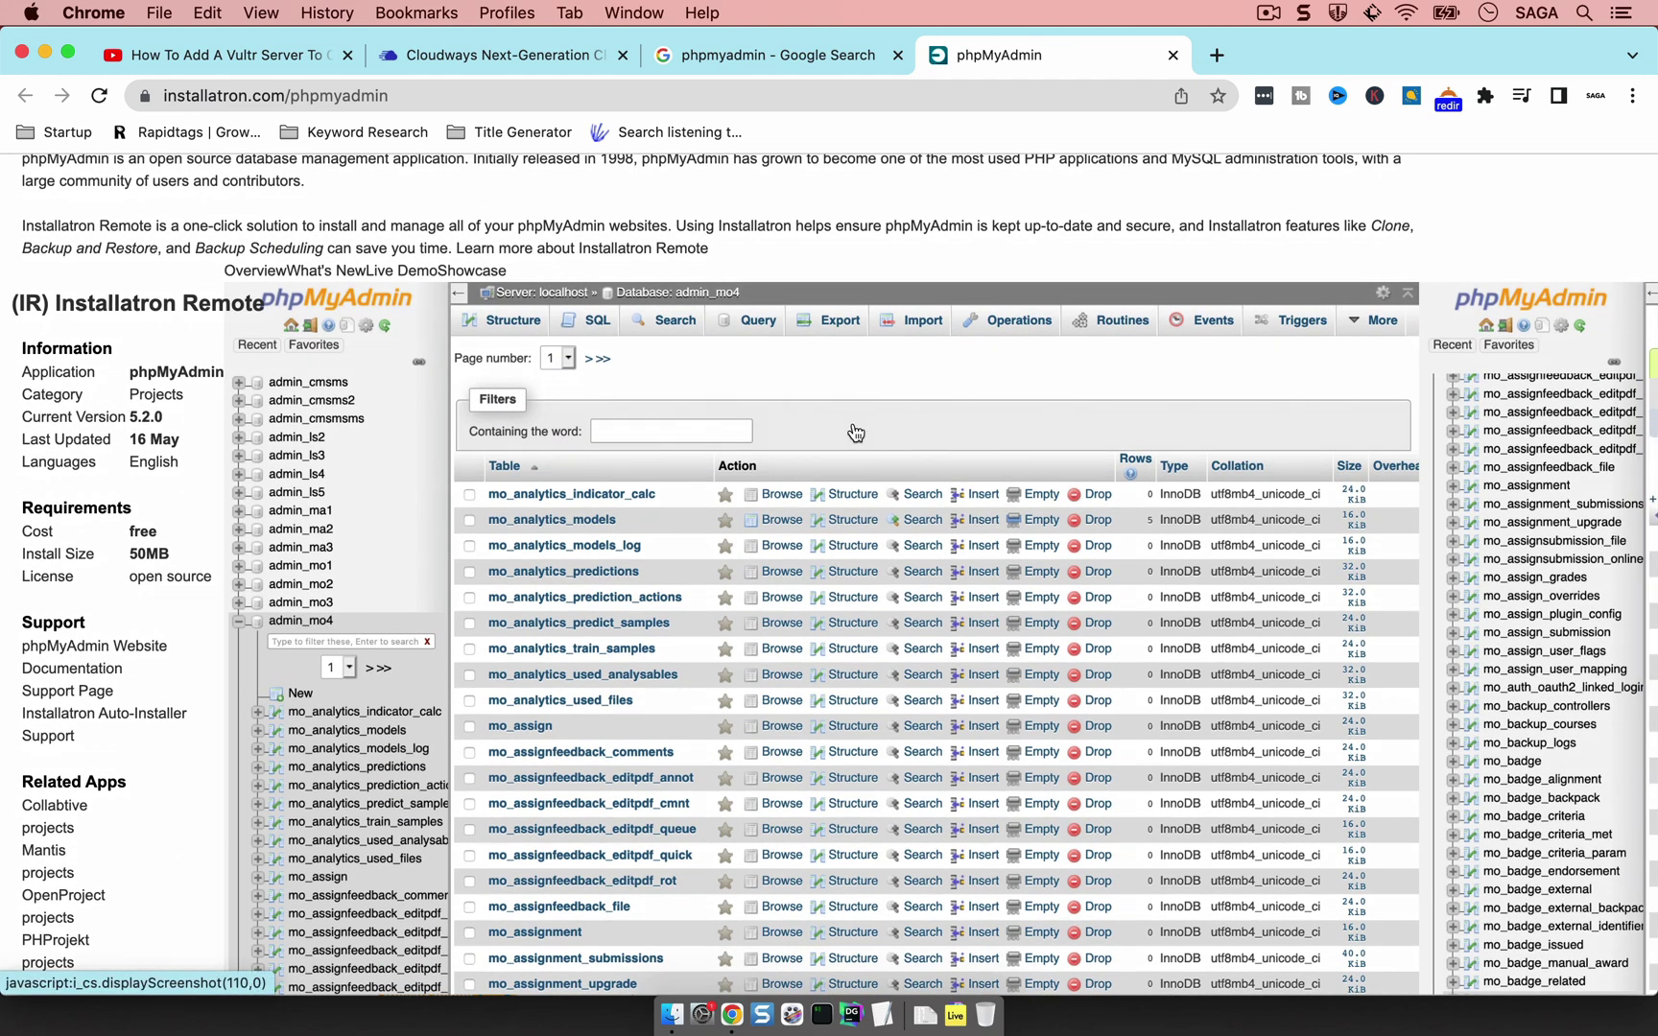
{"action": "scroll", "coordinate": [474, 648], "scroll_direction": "up", "scroll_amount": 3}
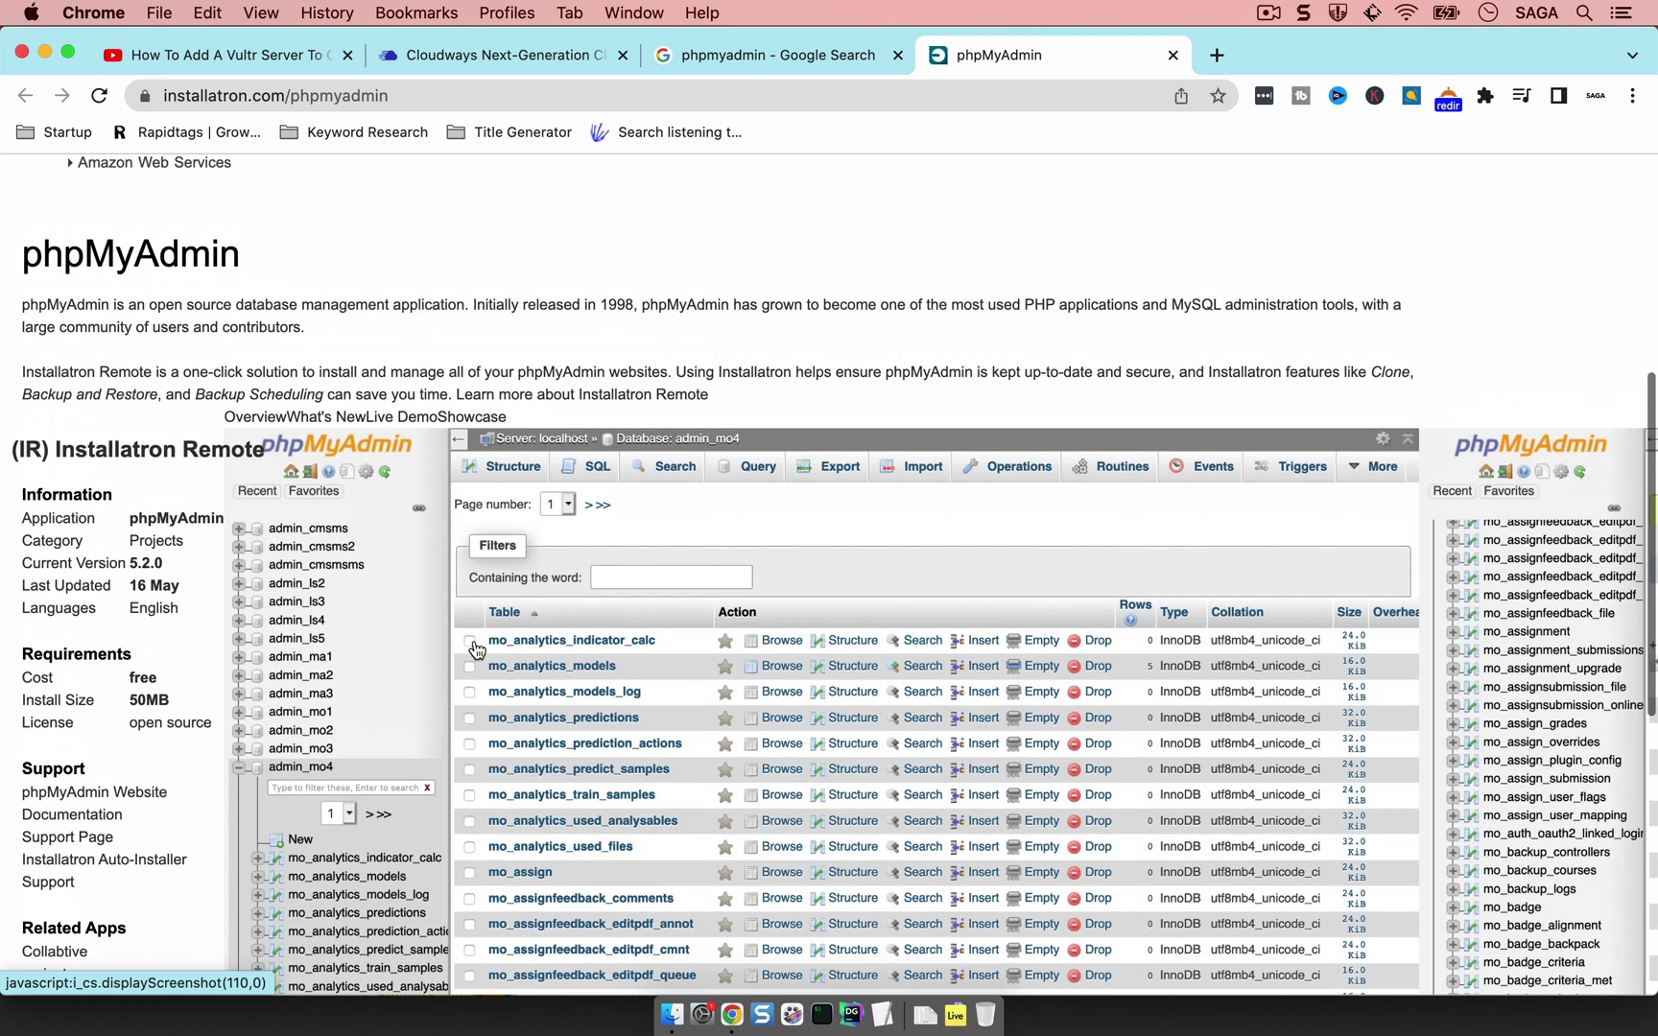
Step: From Cloudways Applications, open Demo App's access details and scroll to its MySQL Access credentials
{"action": "left_click", "coordinate": [516, 70]}
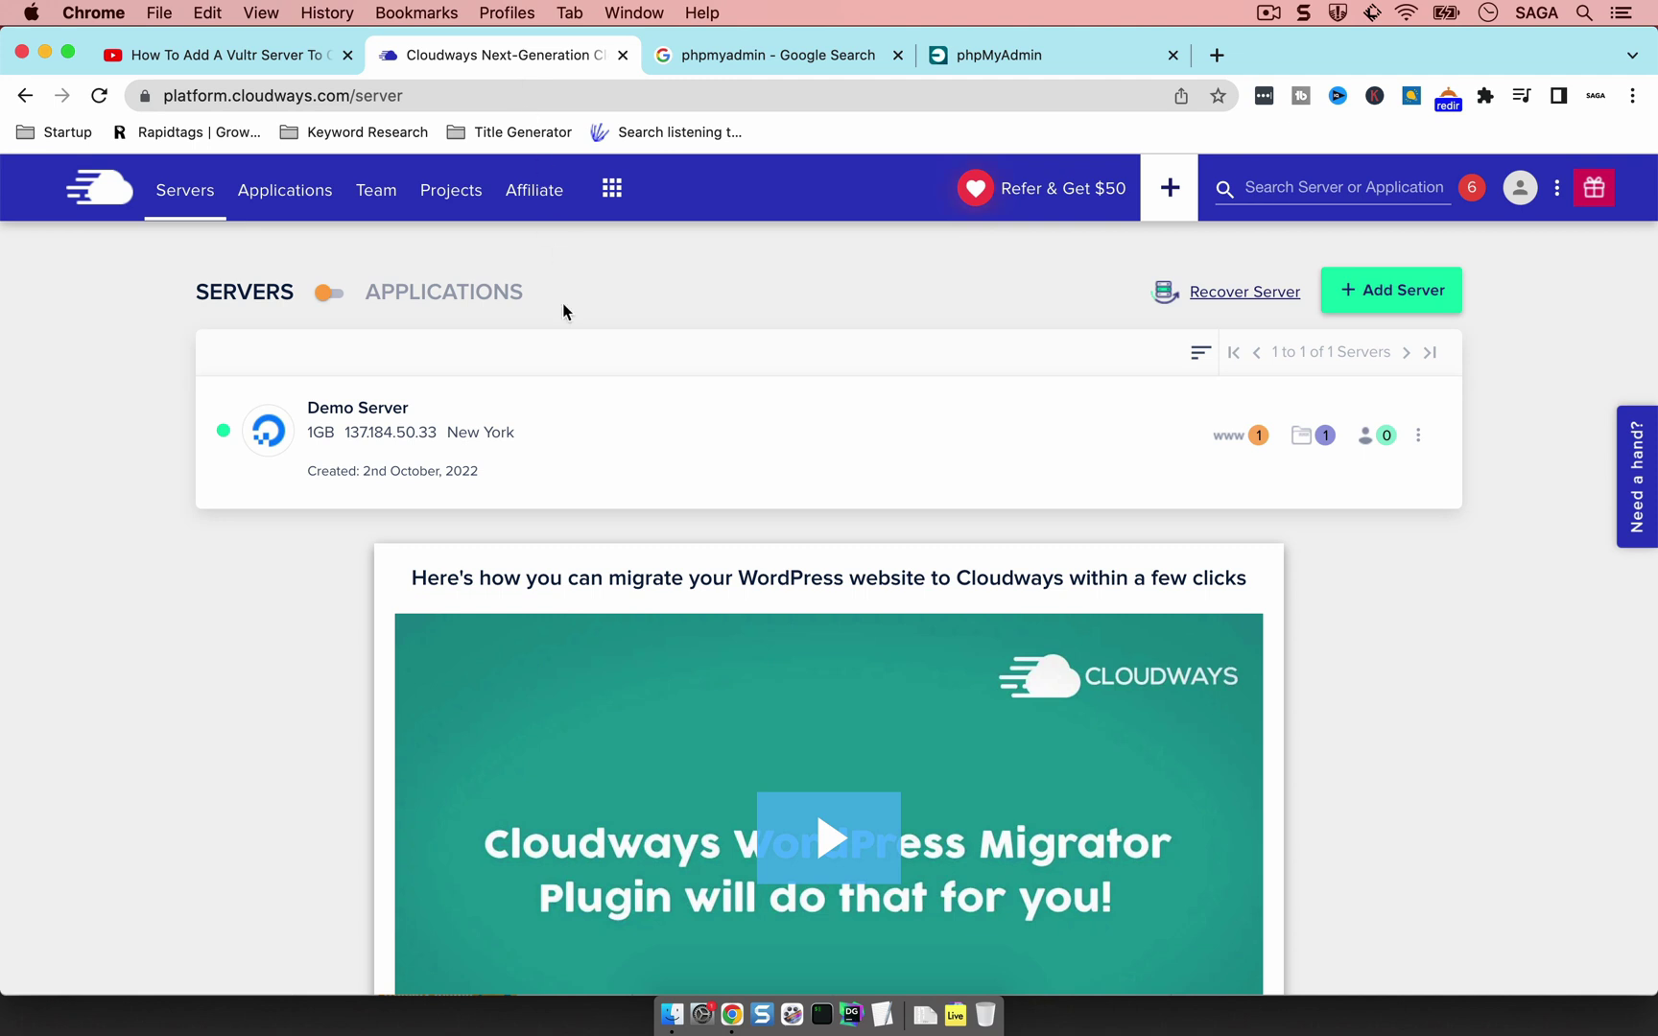
{"action": "left_click", "coordinate": [306, 192]}
{"action": "left_click", "coordinate": [344, 408]}
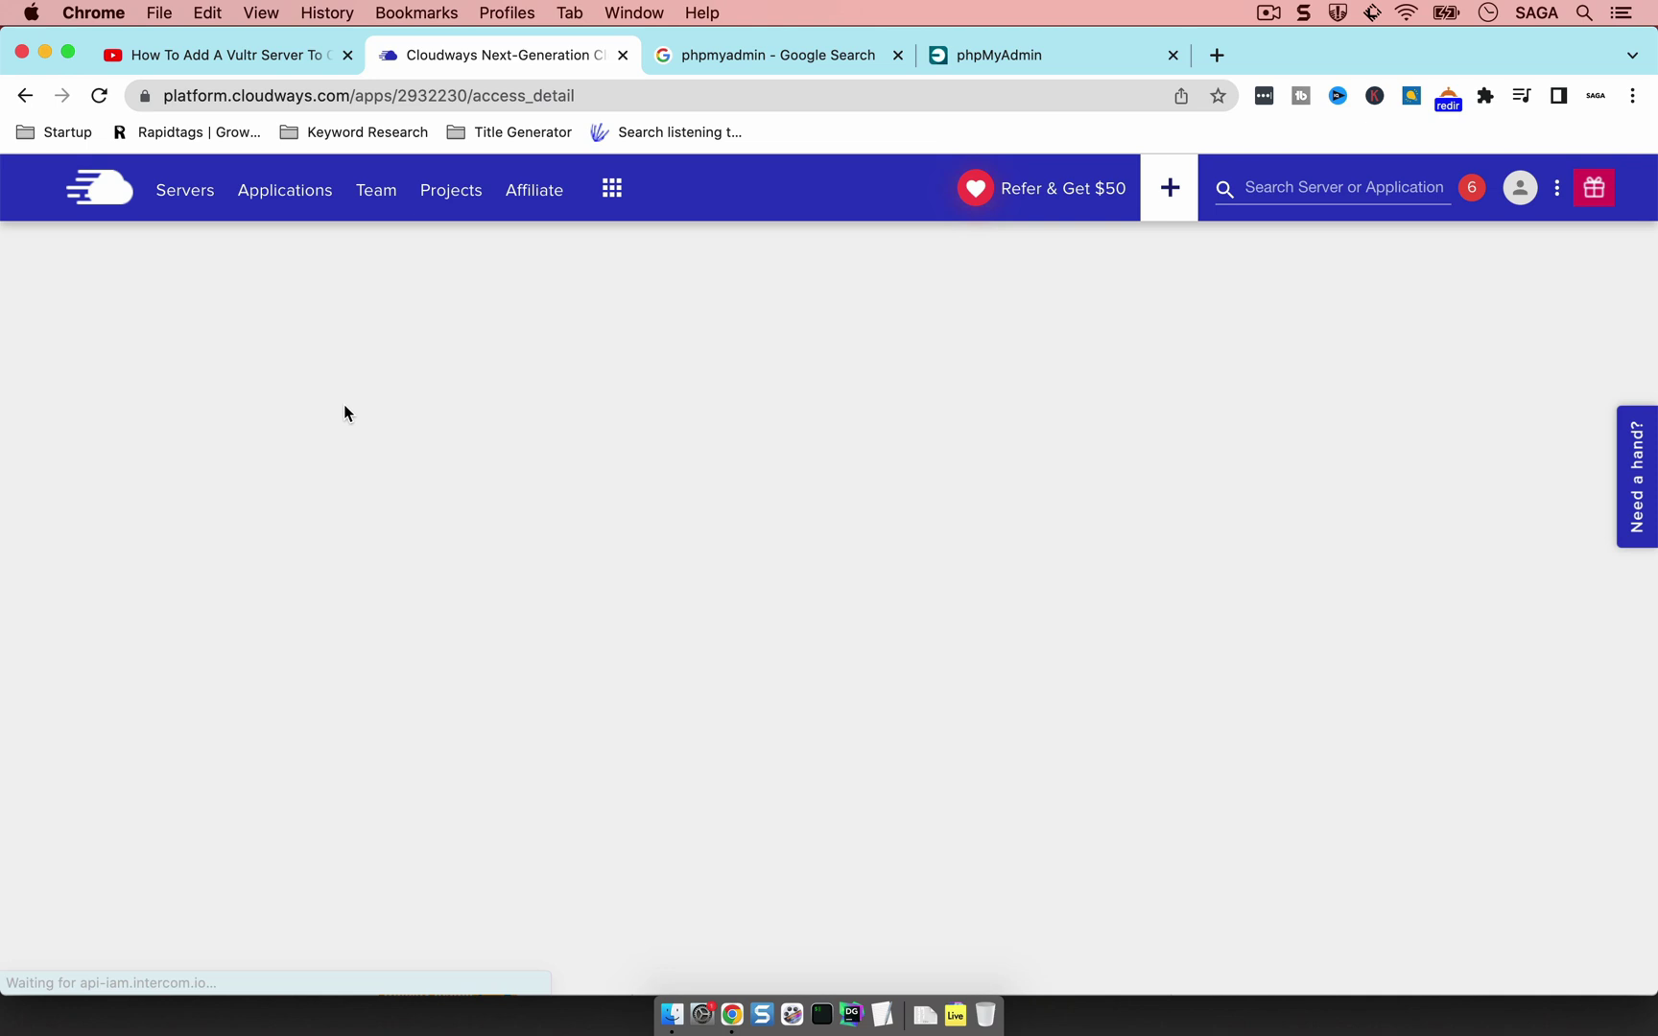
{"action": "scroll", "coordinate": [788, 401], "scroll_direction": "down", "scroll_amount": 2}
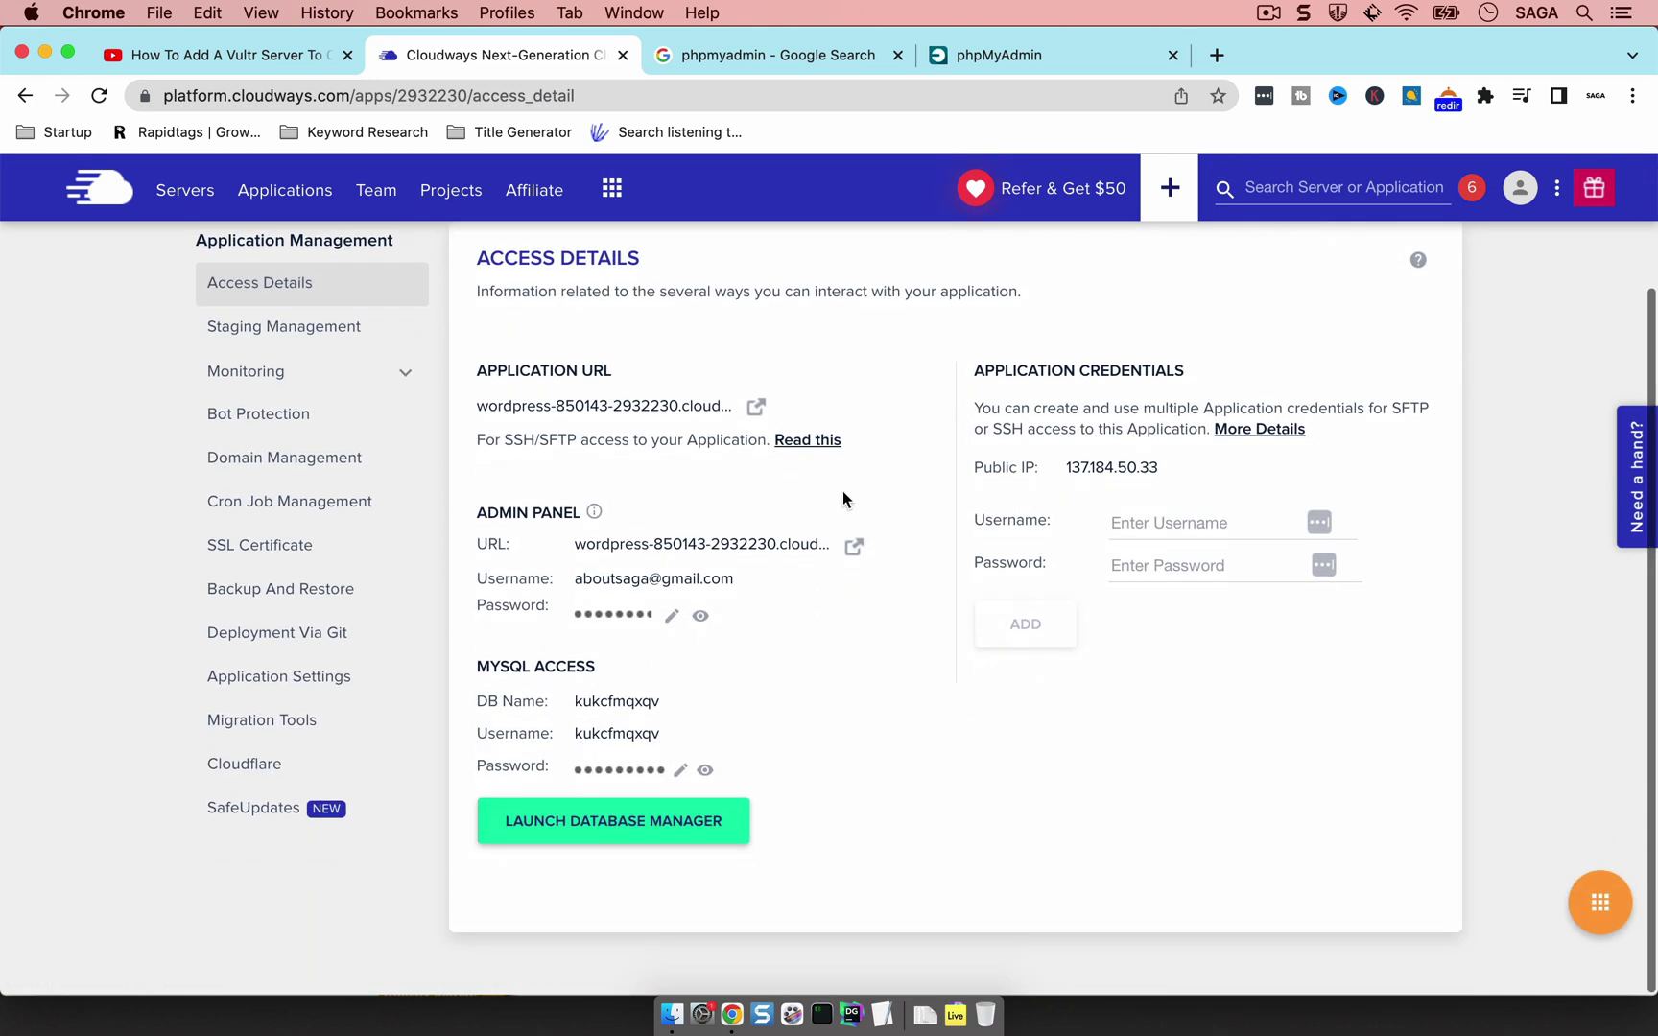
{"action": "scroll", "coordinate": [717, 494], "scroll_direction": "up", "scroll_amount": 2}
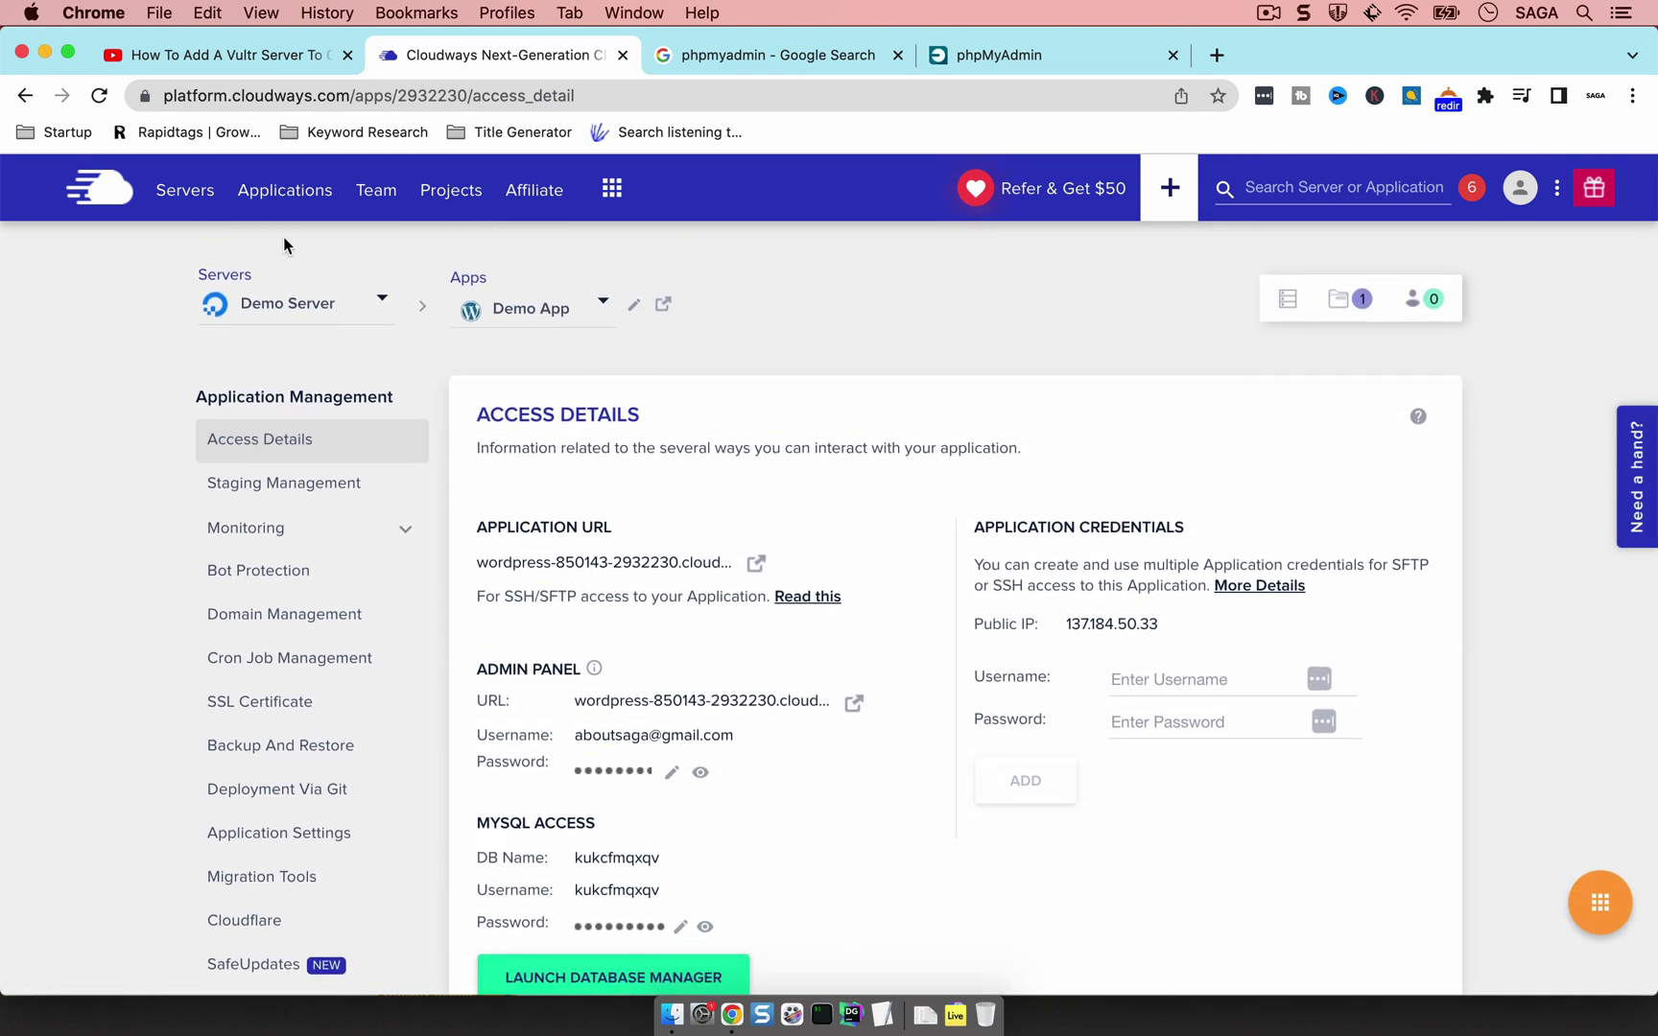
{"action": "left_click", "coordinate": [273, 205]}
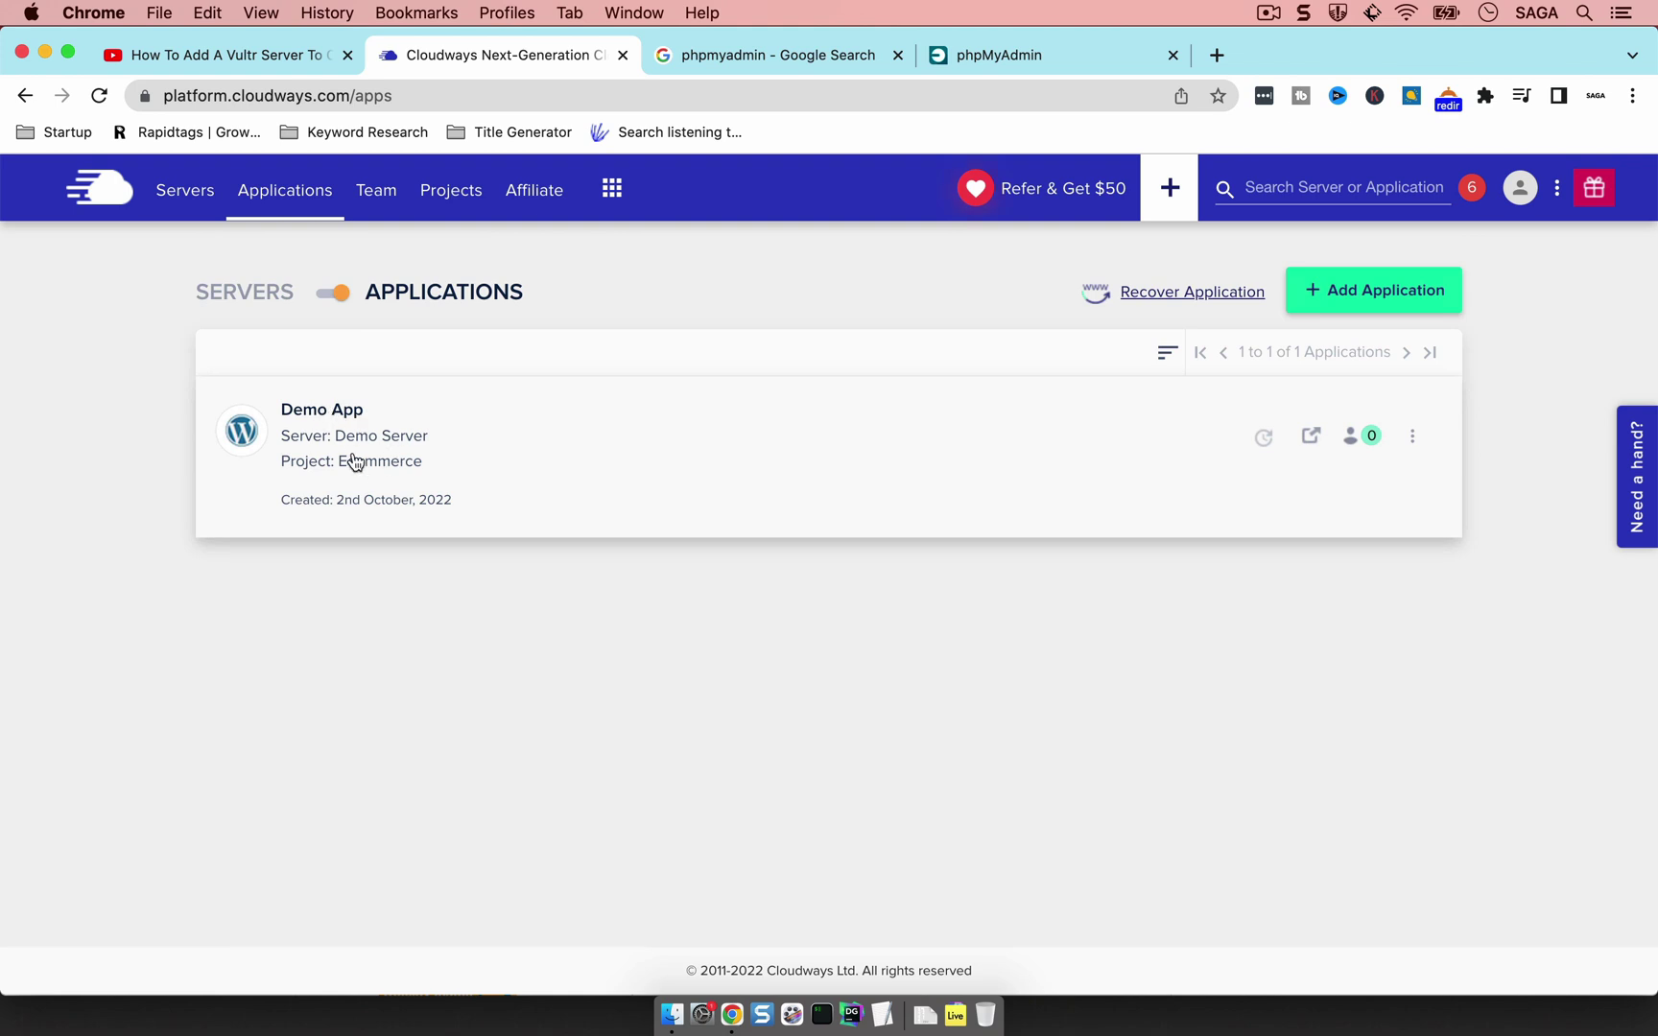
{"action": "left_click", "coordinate": [188, 190]}
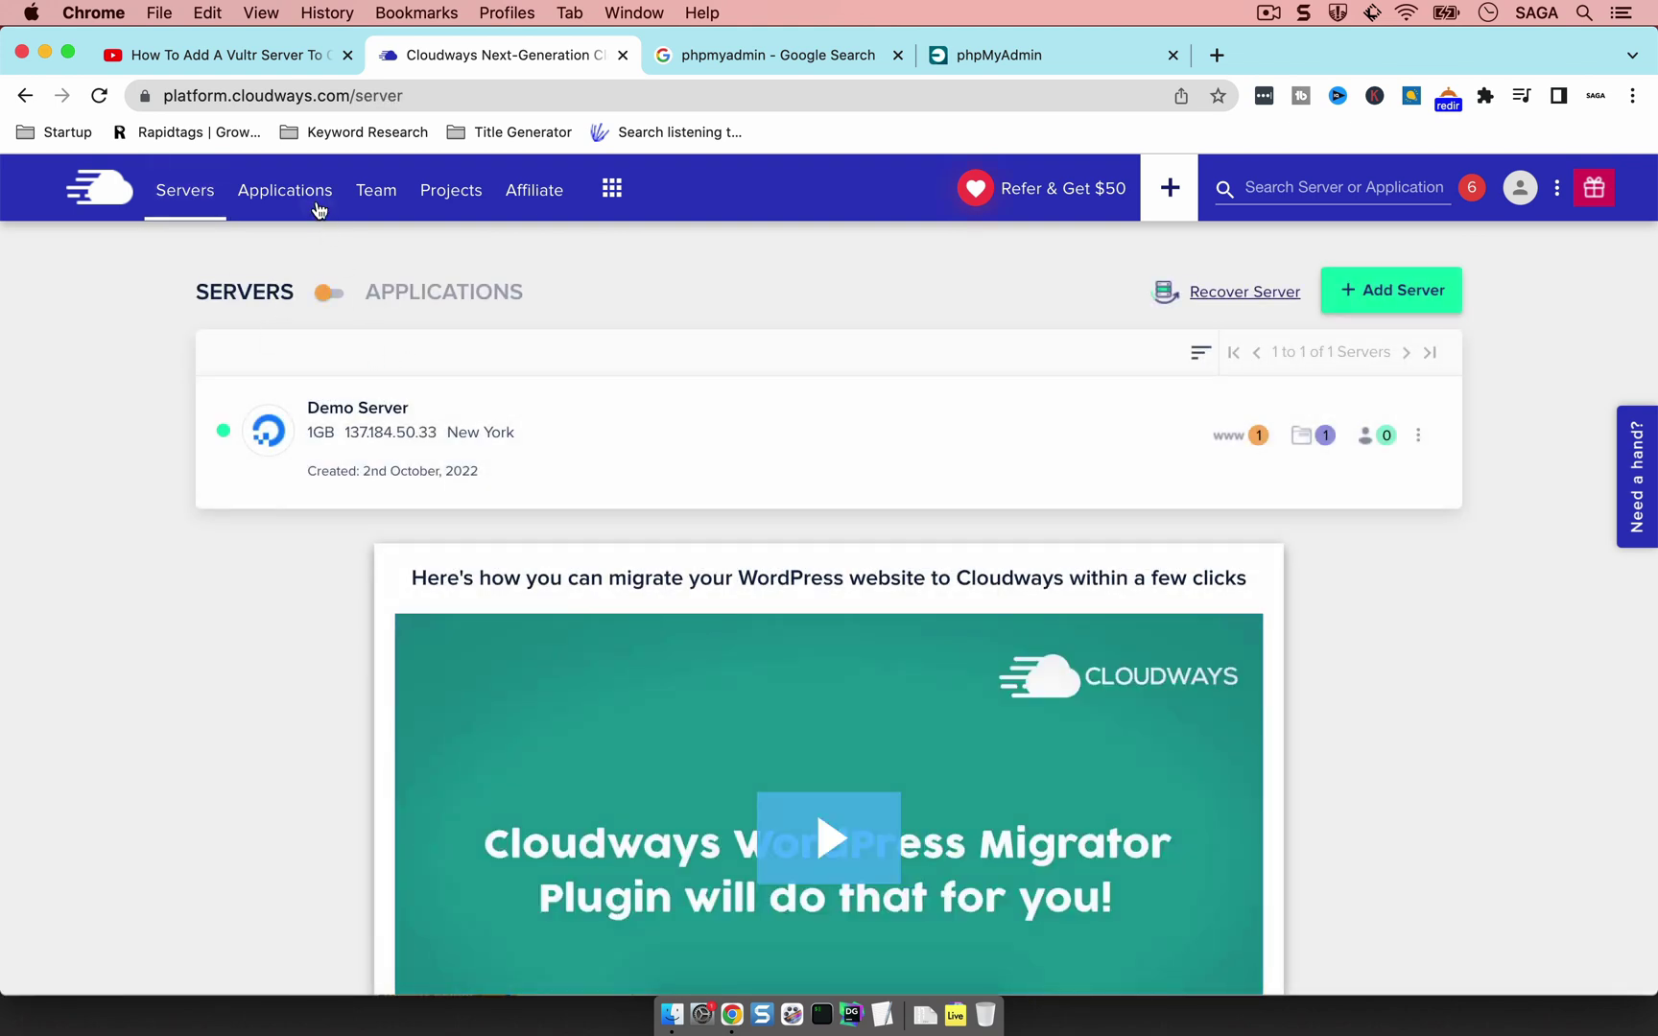
{"action": "left_click", "coordinate": [320, 207]}
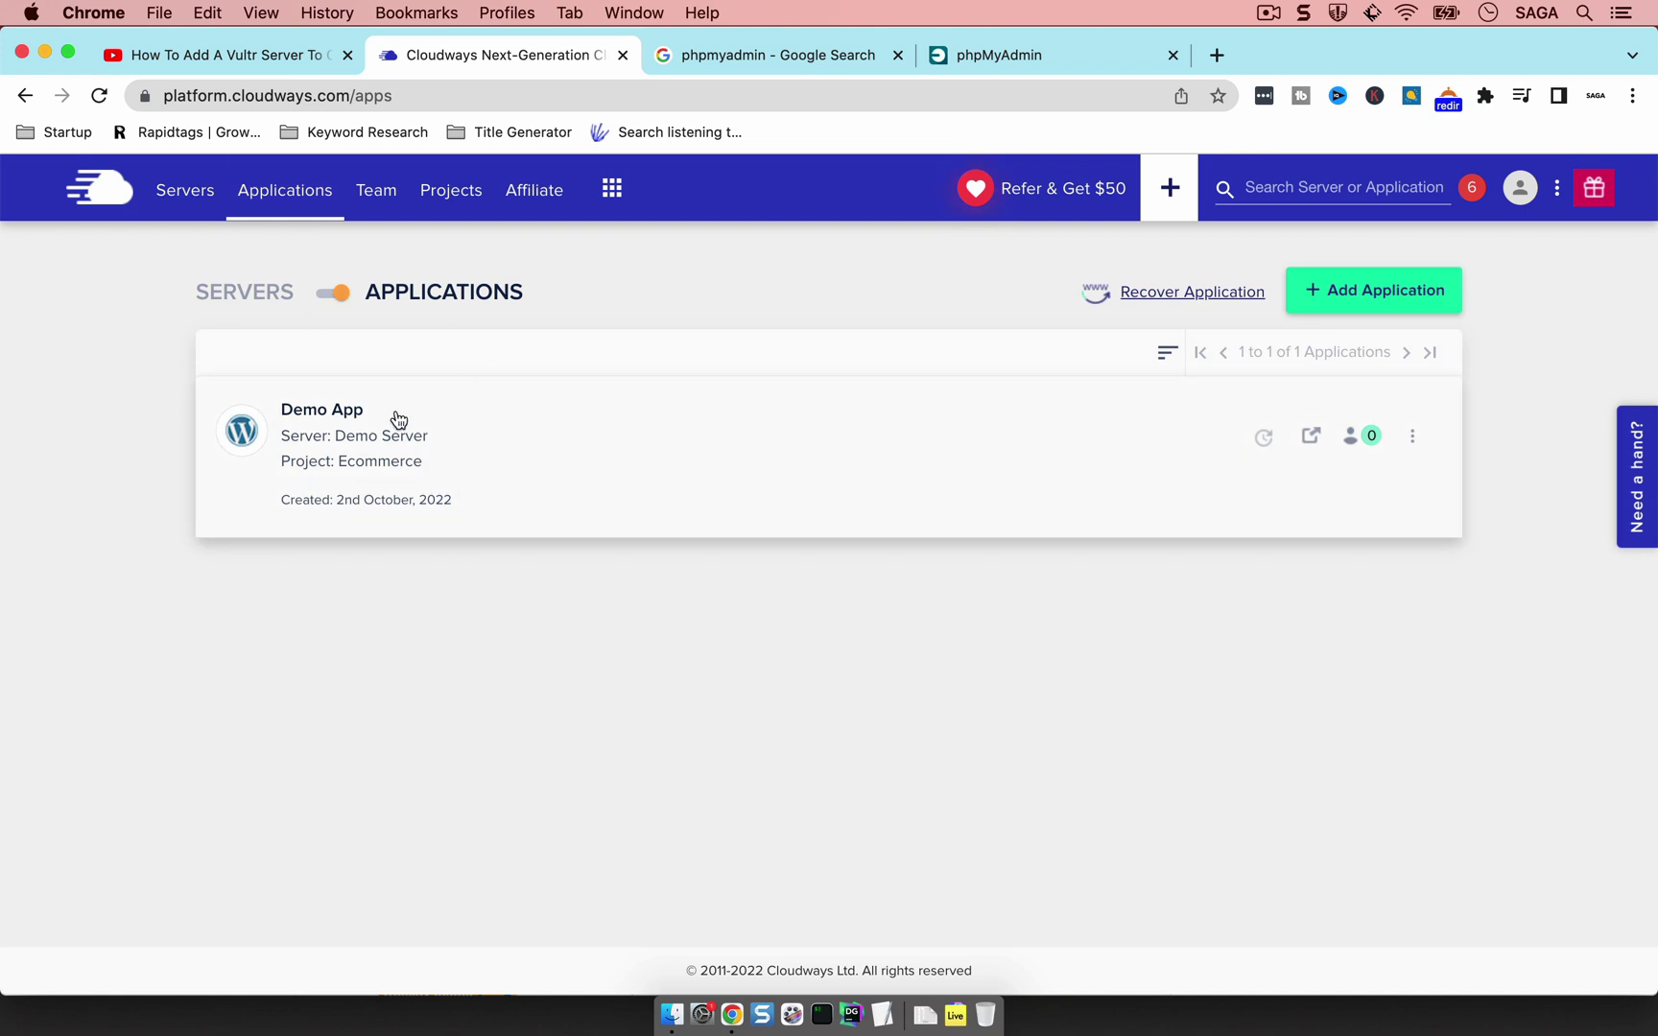
{"action": "left_click", "coordinate": [382, 464]}
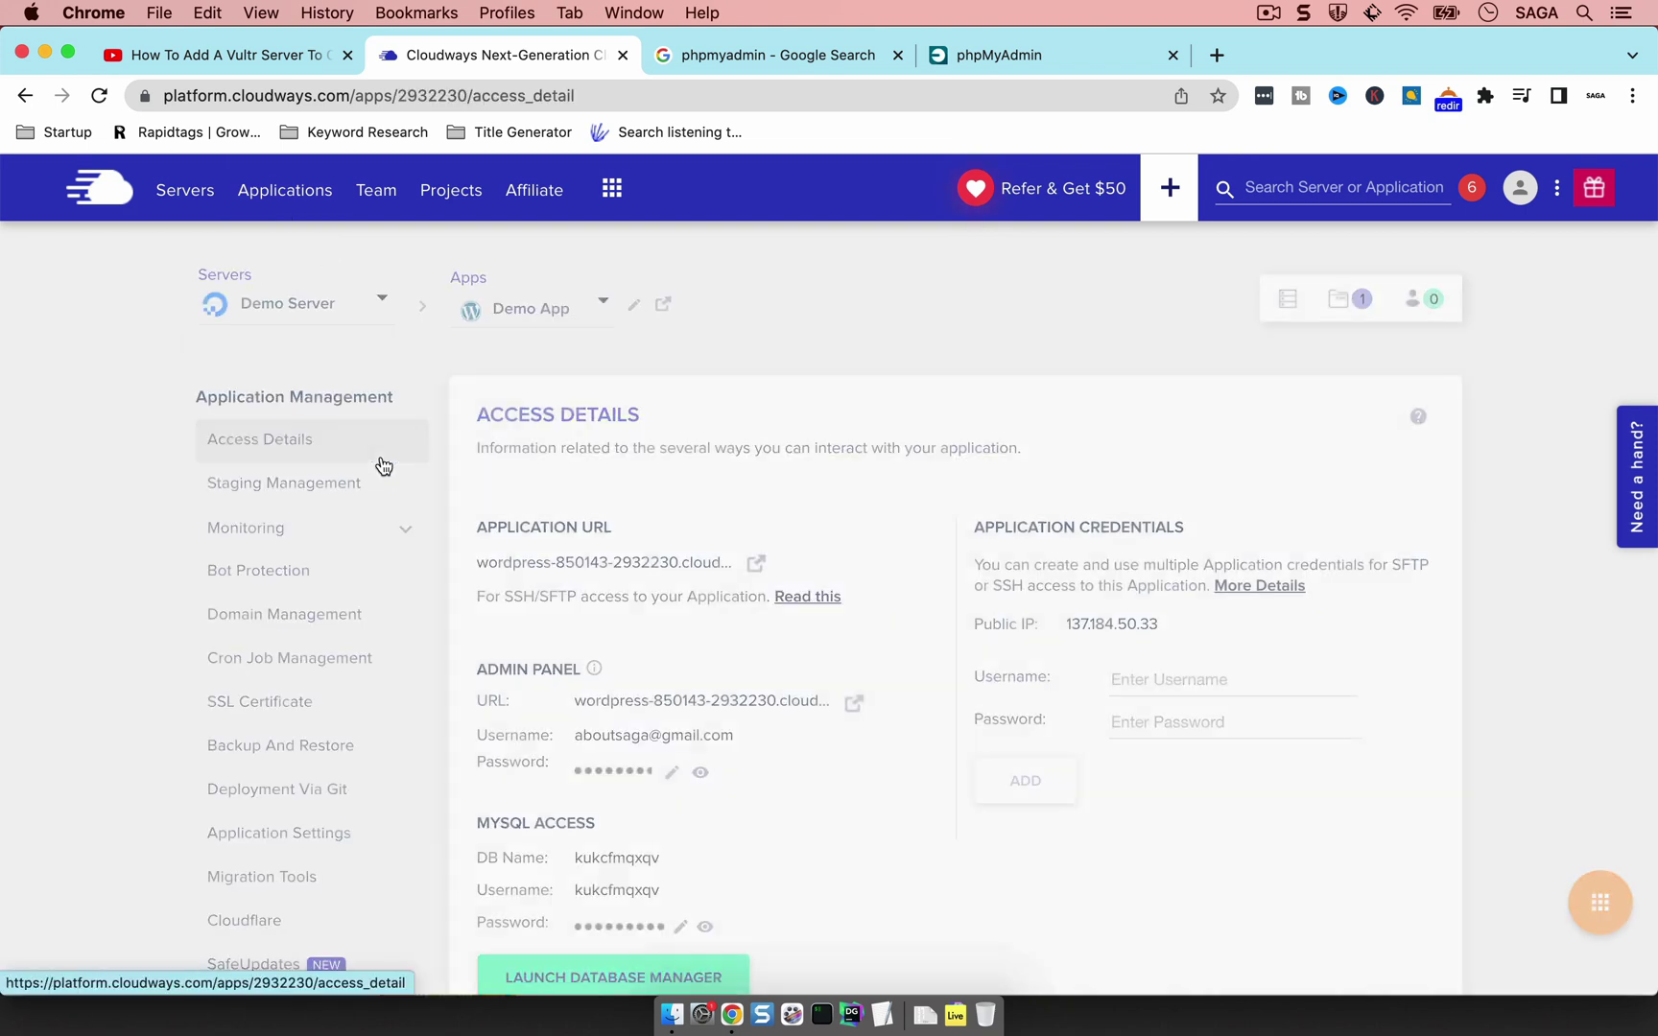
{"action": "scroll", "coordinate": [729, 423], "scroll_direction": "down", "scroll_amount": 2}
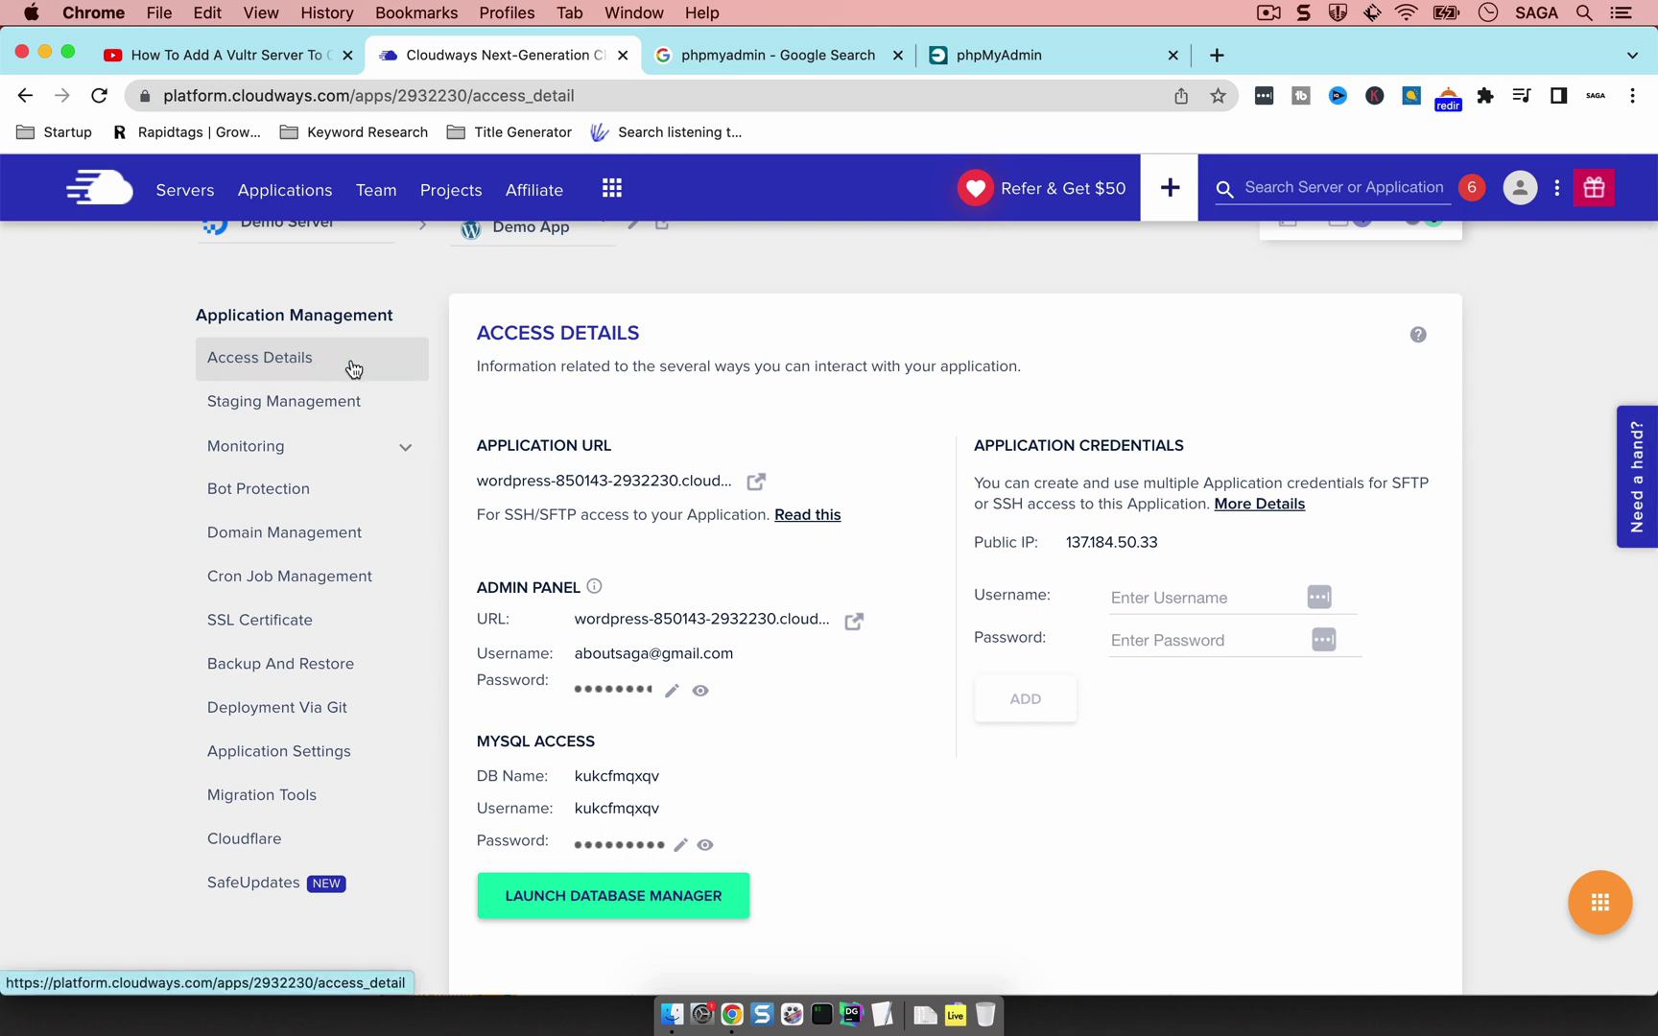
{"action": "scroll", "coordinate": [591, 351], "scroll_direction": "down", "scroll_amount": 2}
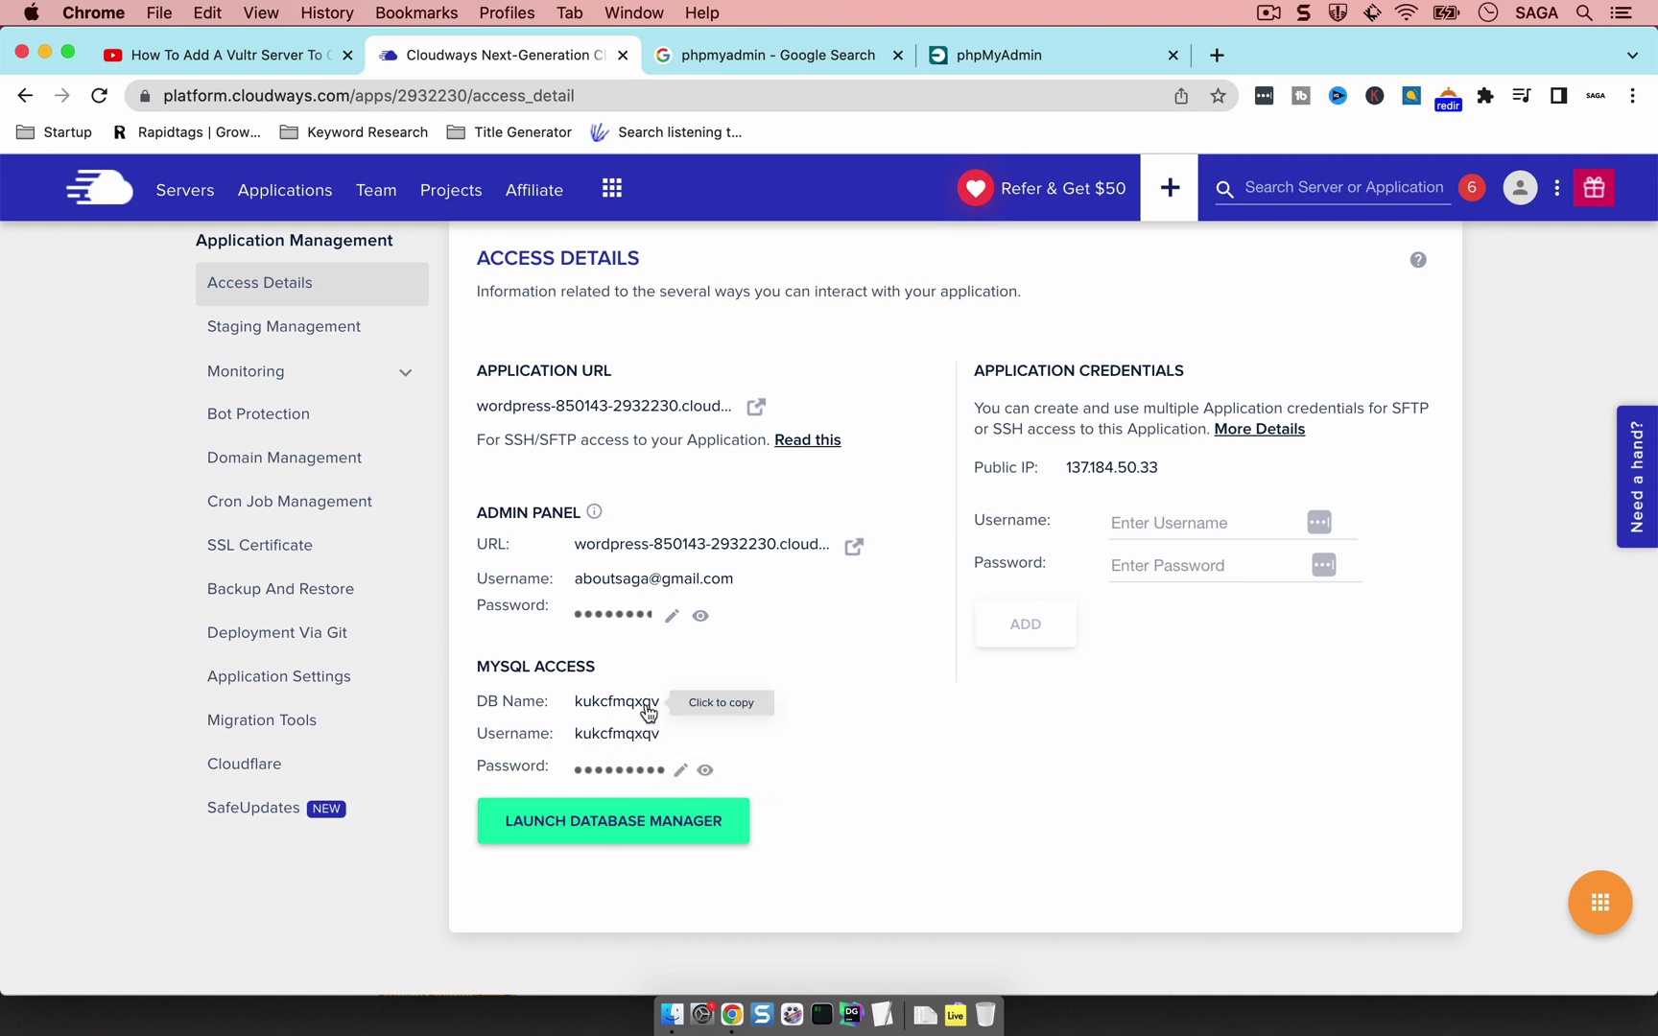
Step: Launch Database Manager, then return to the kukcfmqxqv database overview and its 12 WordPress tables
{"action": "left_click", "coordinate": [644, 837]}
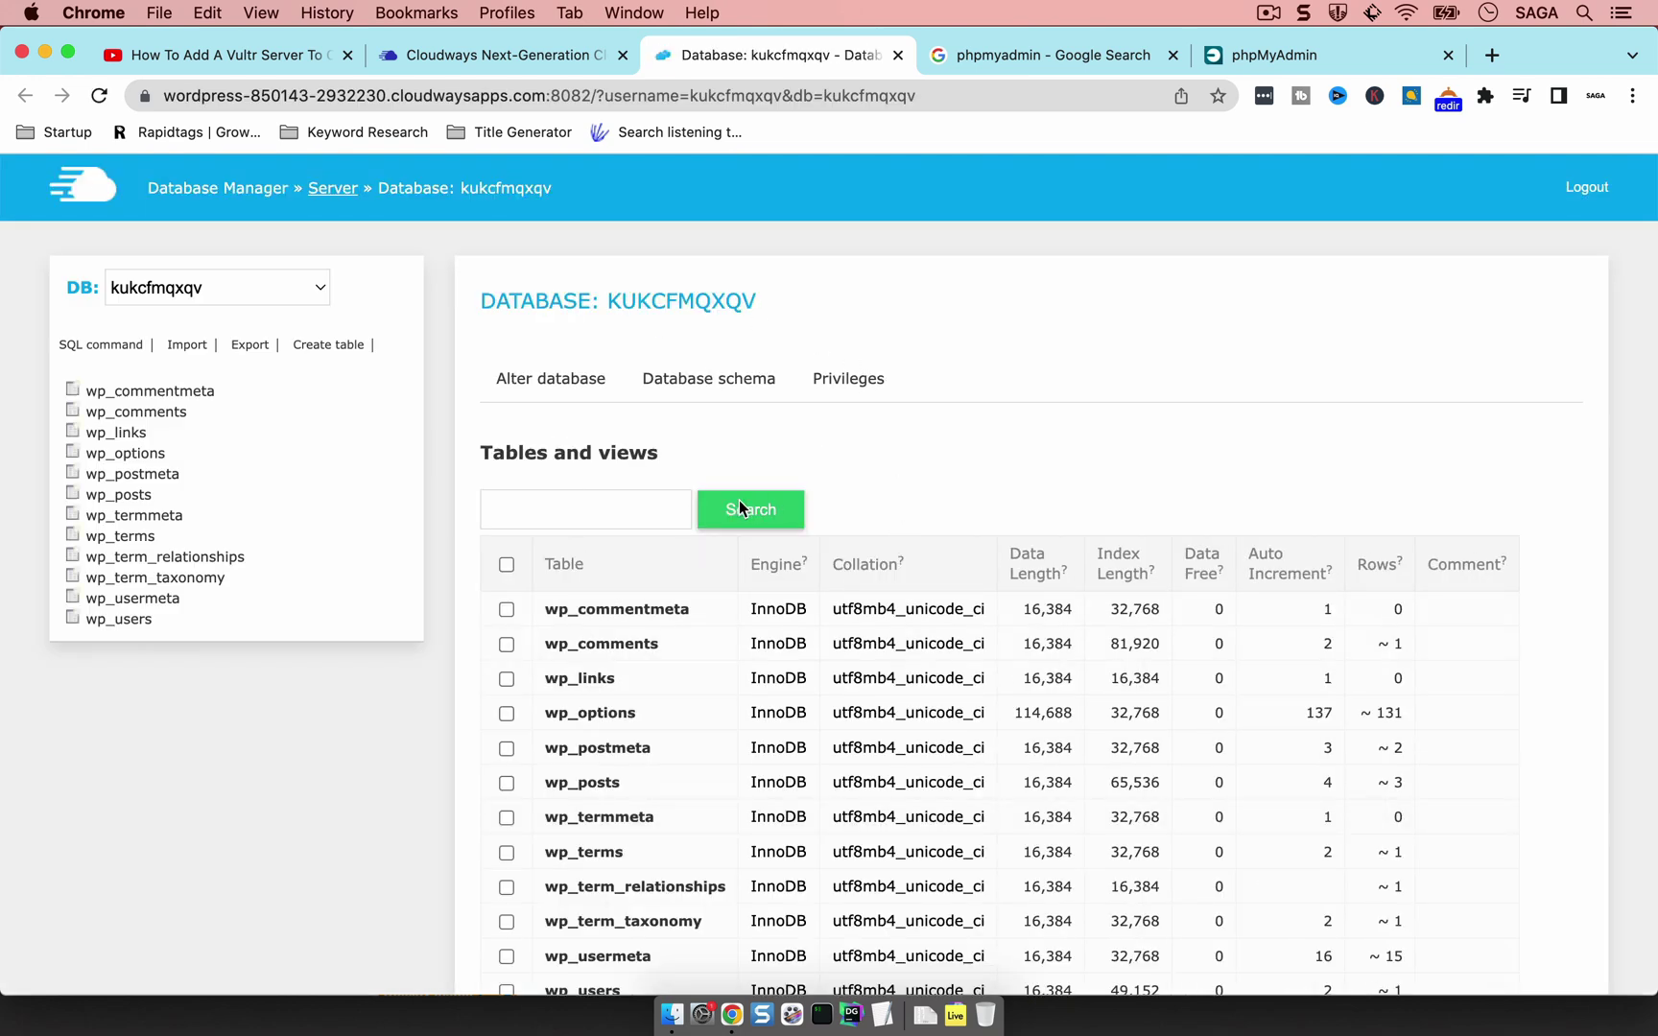
{"action": "left_click", "coordinate": [440, 57]}
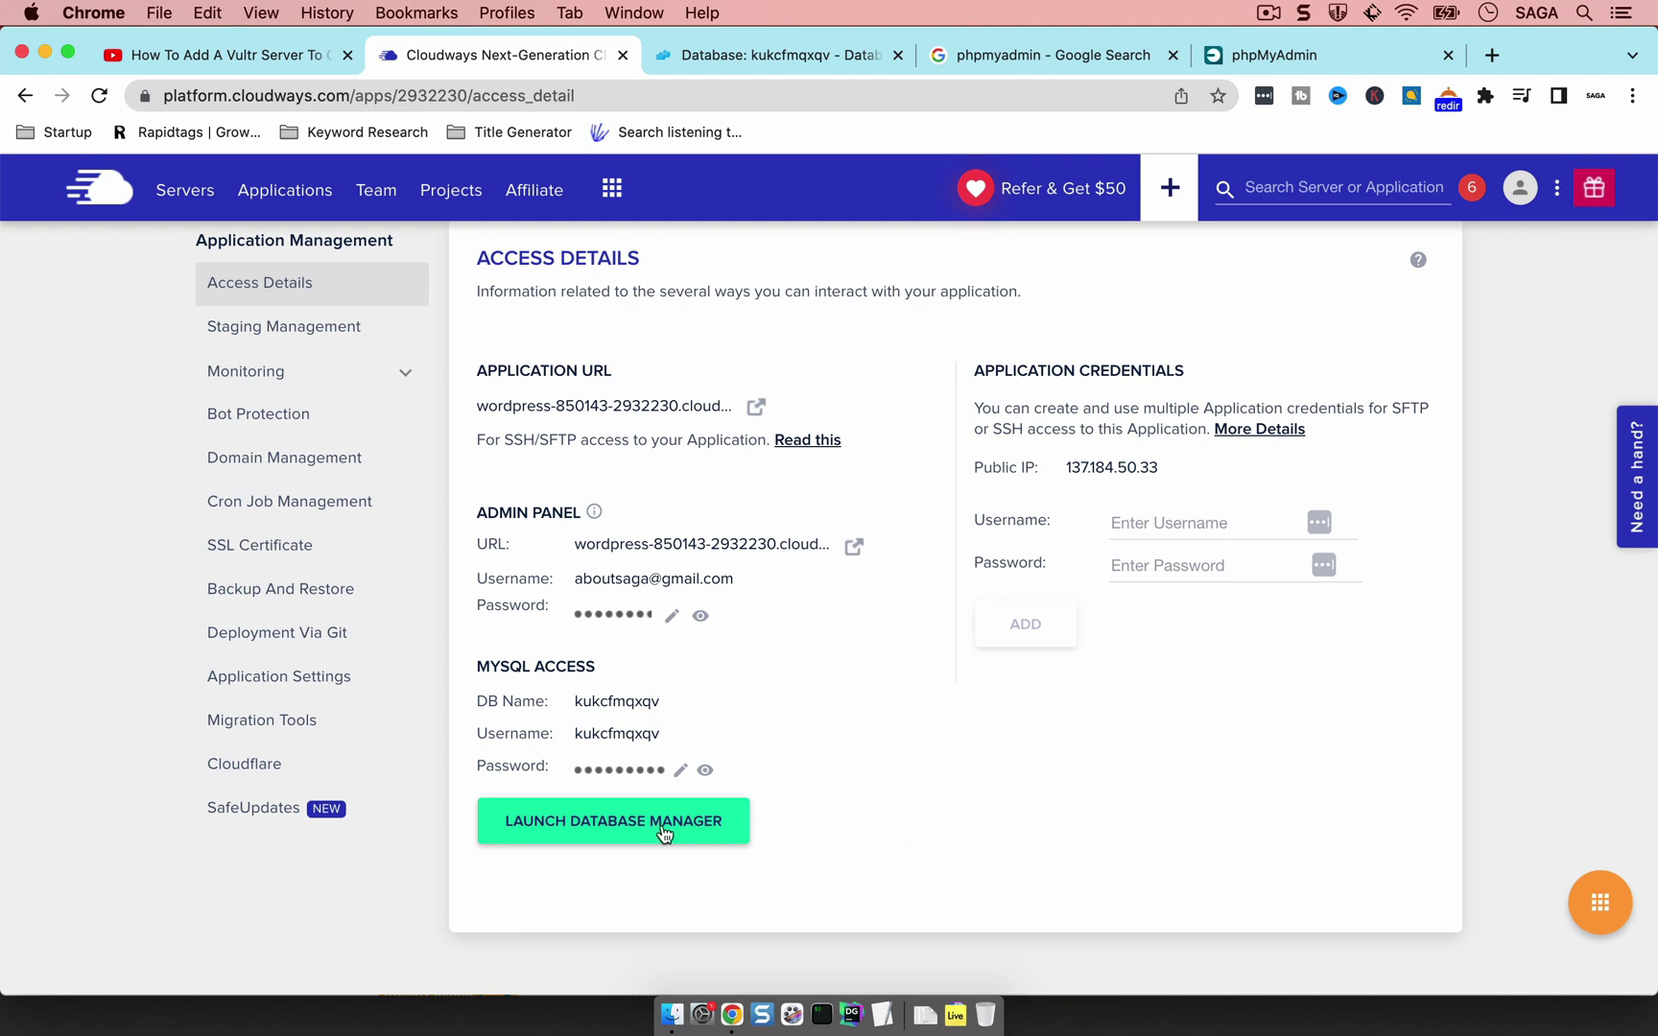
{"action": "left_click", "coordinate": [798, 48]}
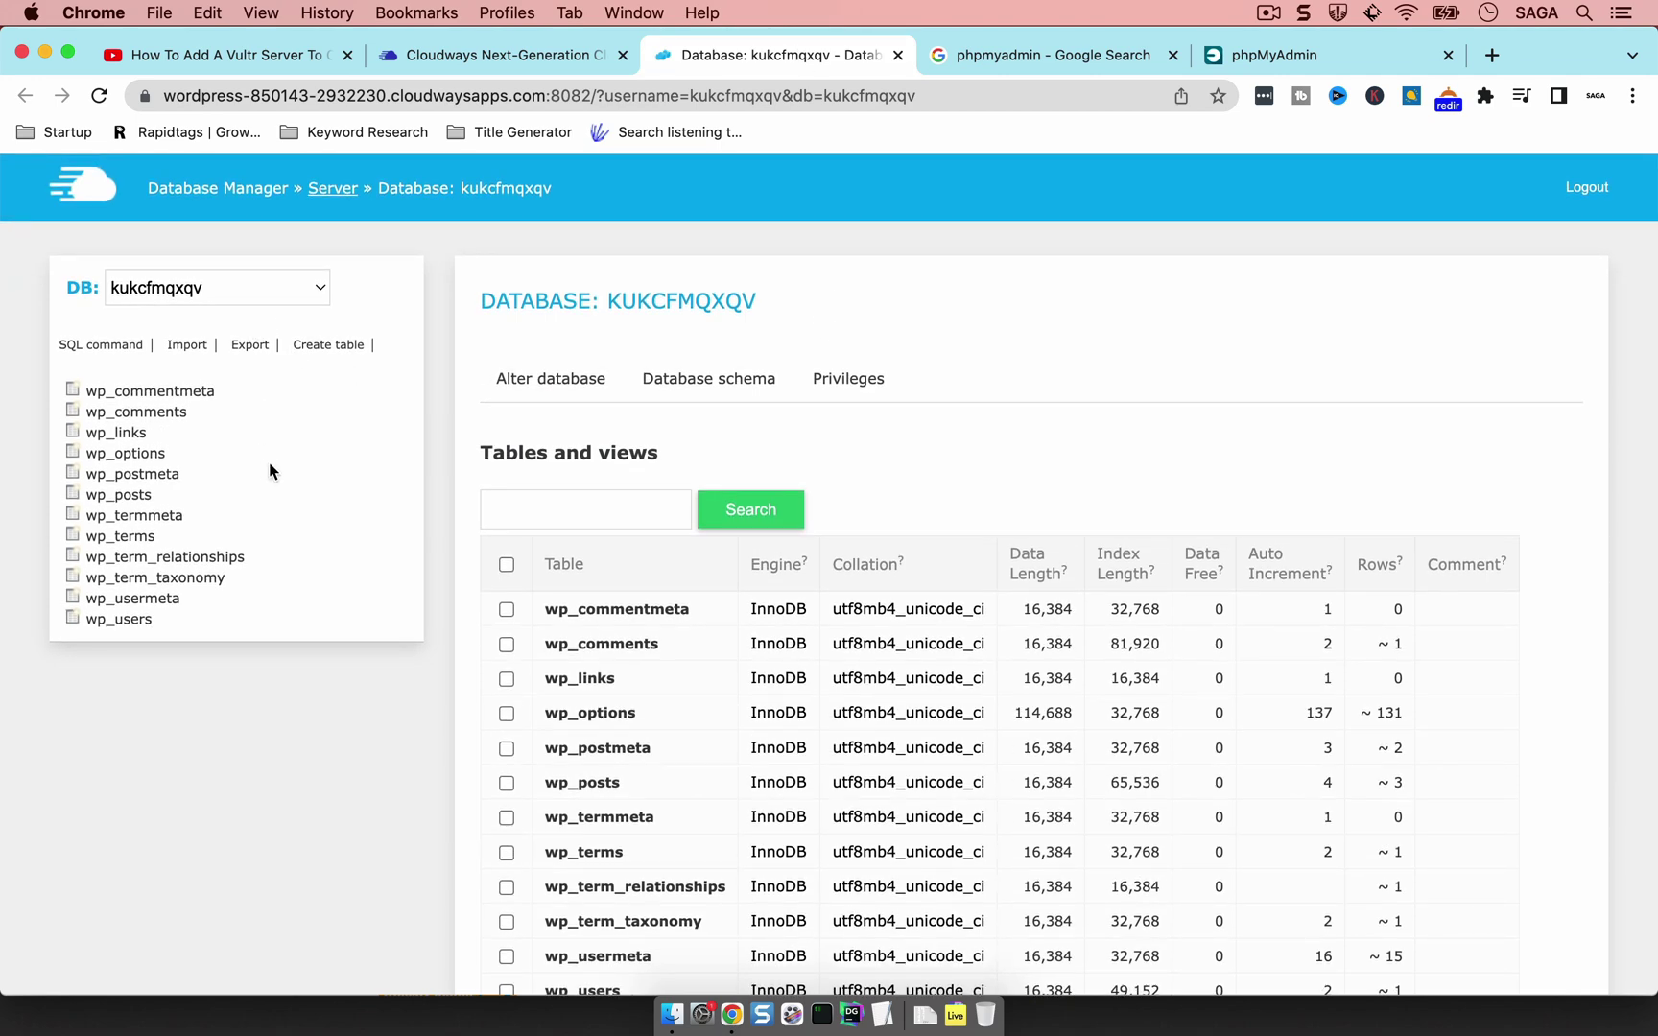
{"action": "scroll", "coordinate": [727, 449], "scroll_direction": "down", "scroll_amount": 1}
{"action": "scroll", "coordinate": [727, 449], "scroll_direction": "down", "scroll_amount": 5}
{"action": "scroll", "coordinate": [669, 520], "scroll_direction": "up", "scroll_amount": 5}
Step: Execute 'select * from wp_posts;' on the SQL command page and review the 3 rows
{"action": "left_click", "coordinate": [93, 353]}
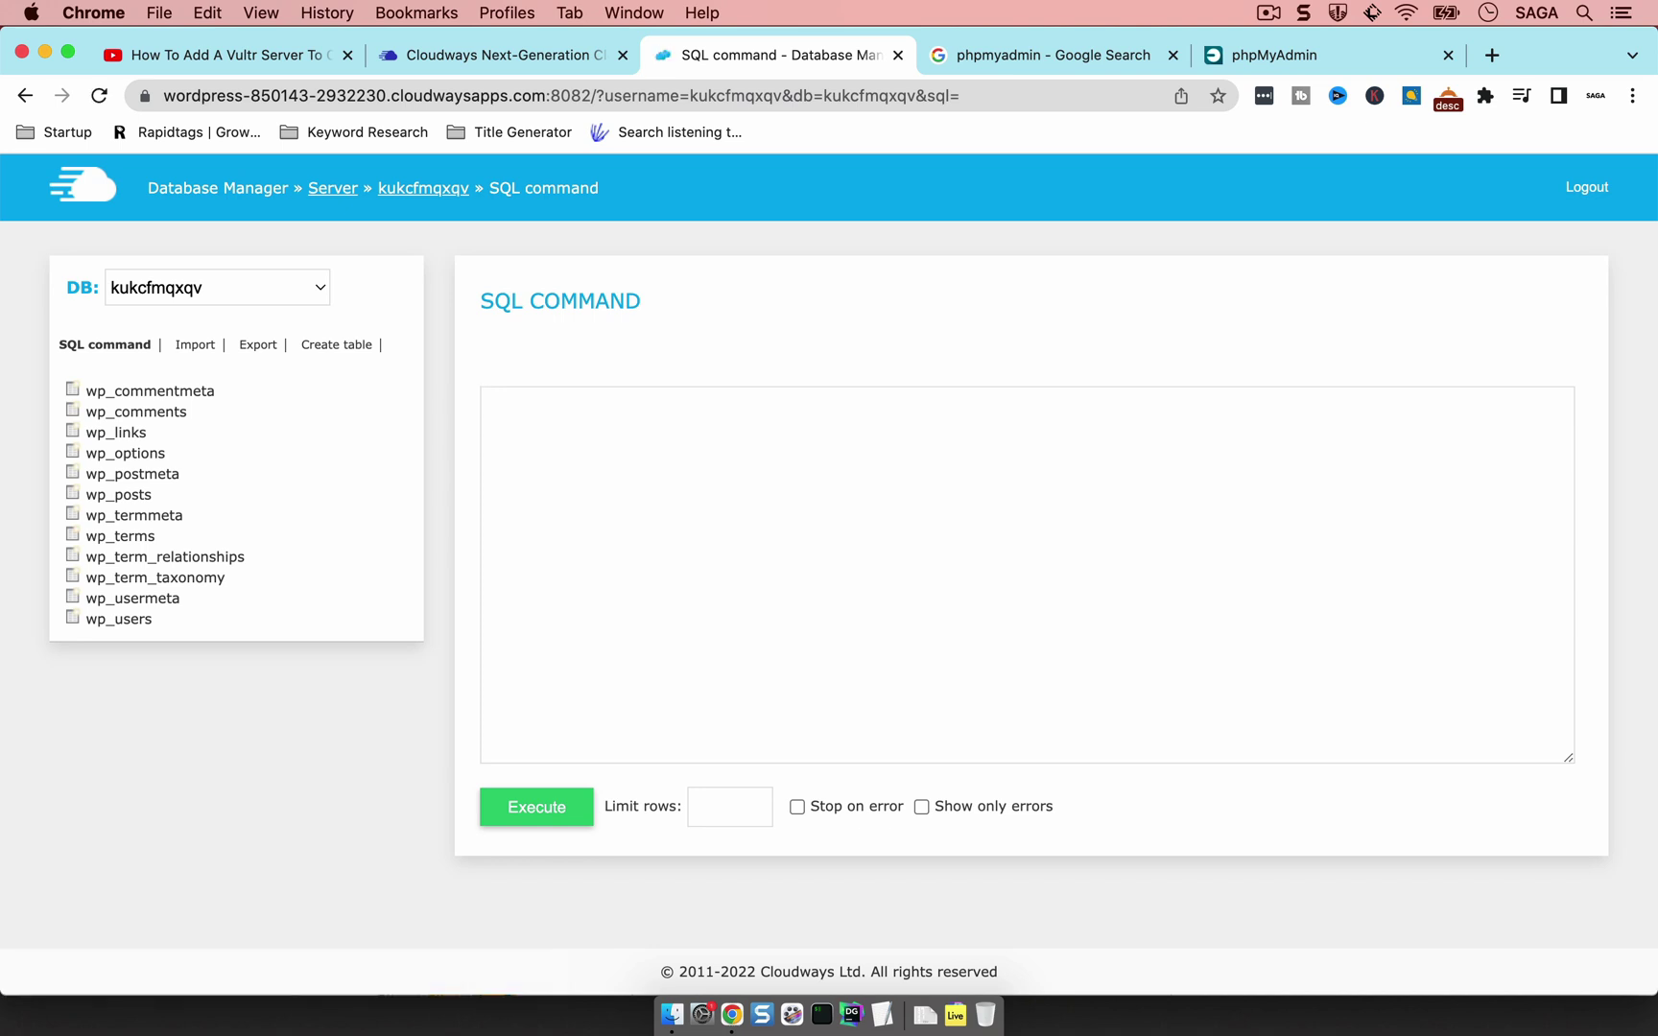
{"action": "type", "text": "select * from"}
{"action": "type", "text": "p+po"}
{"action": "key", "text": "BackSpace"}
{"action": "key", "text": "BackSpace"}
{"action": "key", "text": "BackSpace"}
{"action": "type", "text": "_posts;"}
{"action": "left_click", "coordinate": [543, 802]}
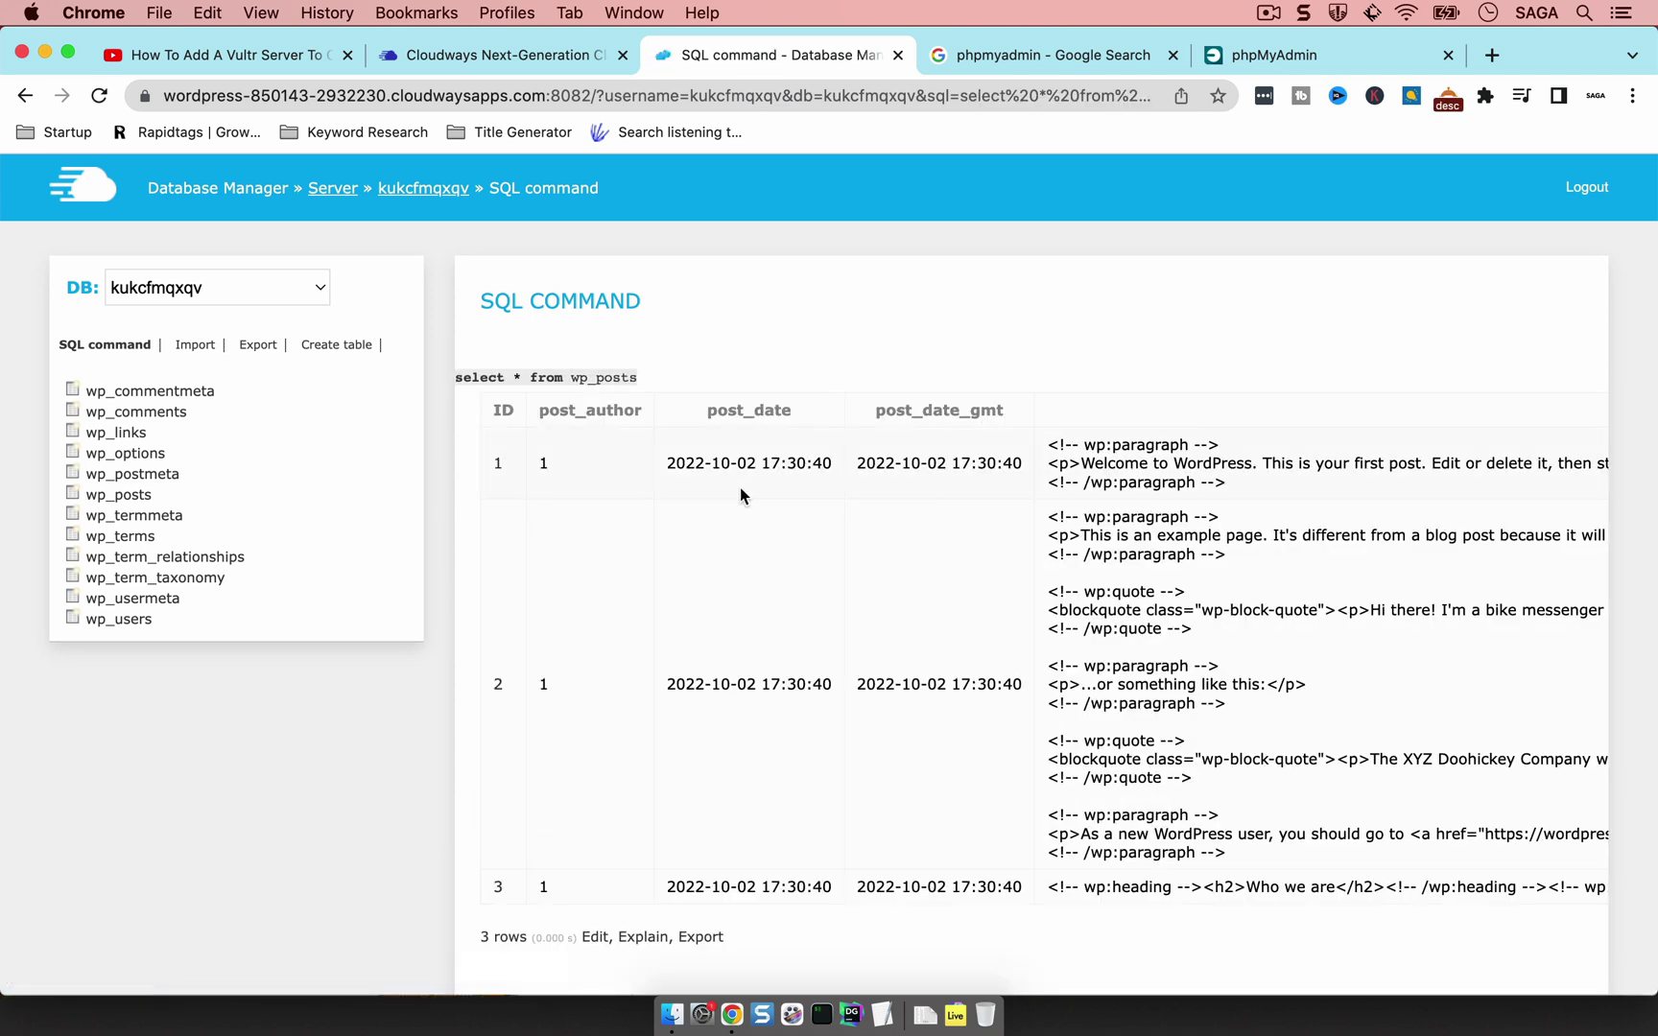
{"action": "scroll", "coordinate": [740, 490], "scroll_direction": "down", "scroll_amount": 2}
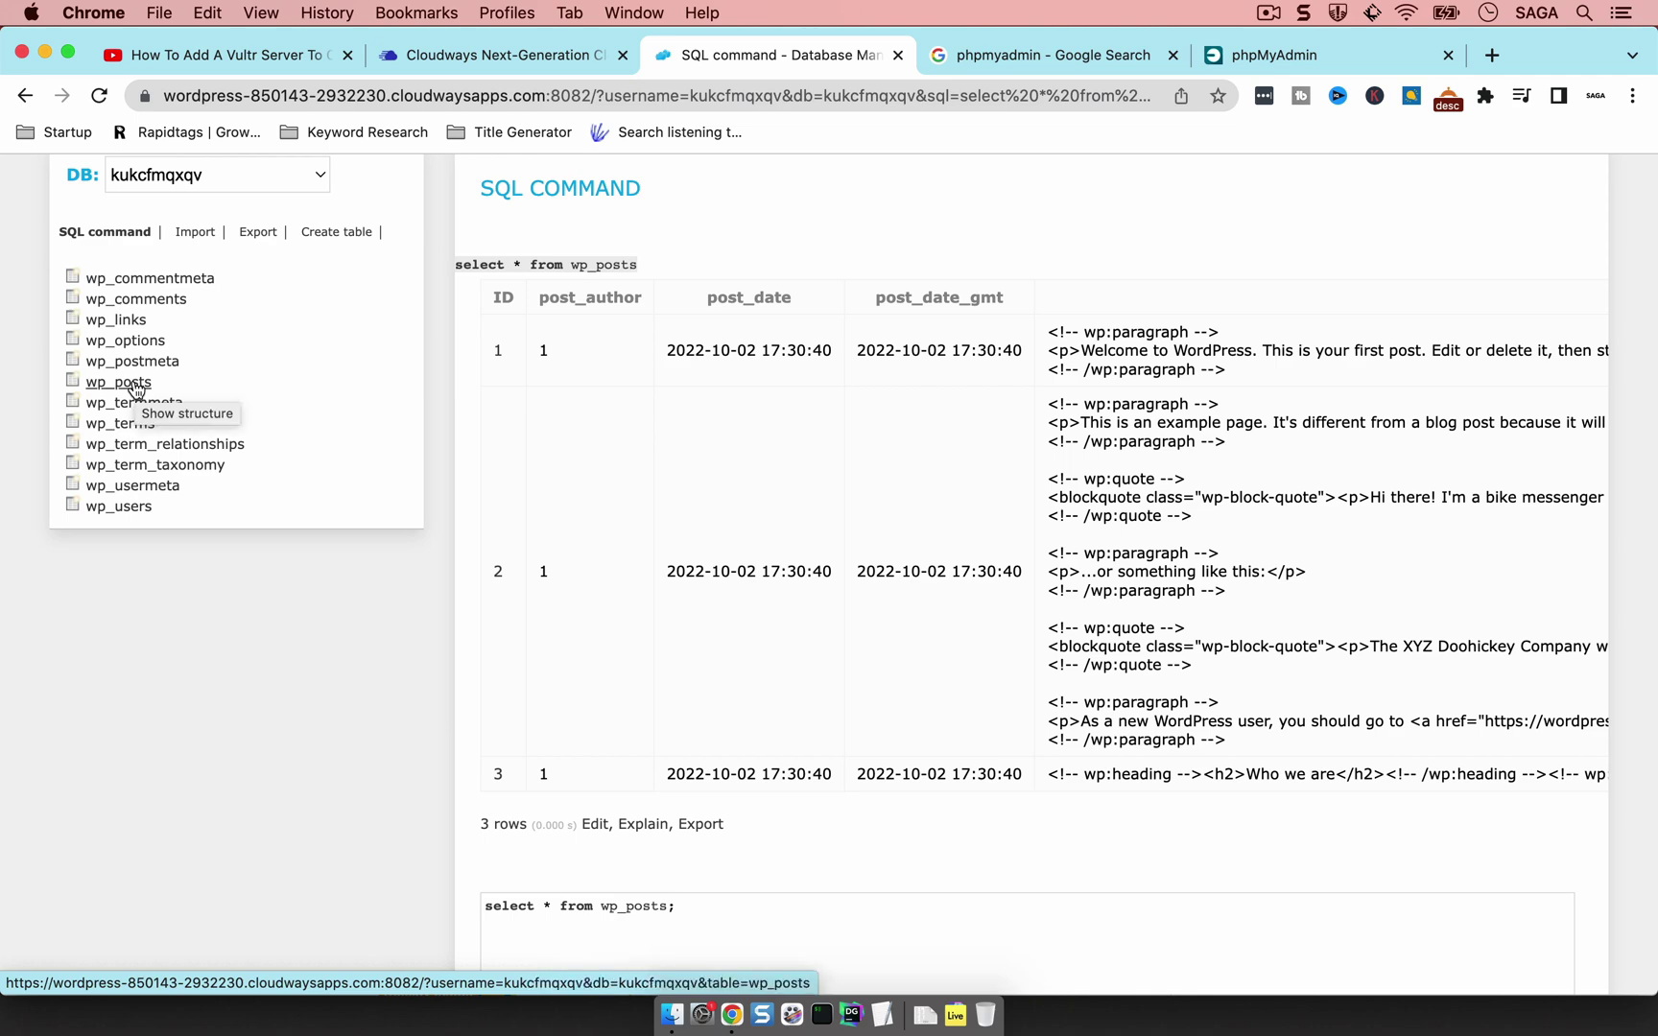
{"action": "scroll", "coordinate": [136, 389], "scroll_direction": "up", "scroll_amount": 1}
Step: Open the wp_posts table structure and browse its stored rows
{"action": "left_click", "coordinate": [144, 457]}
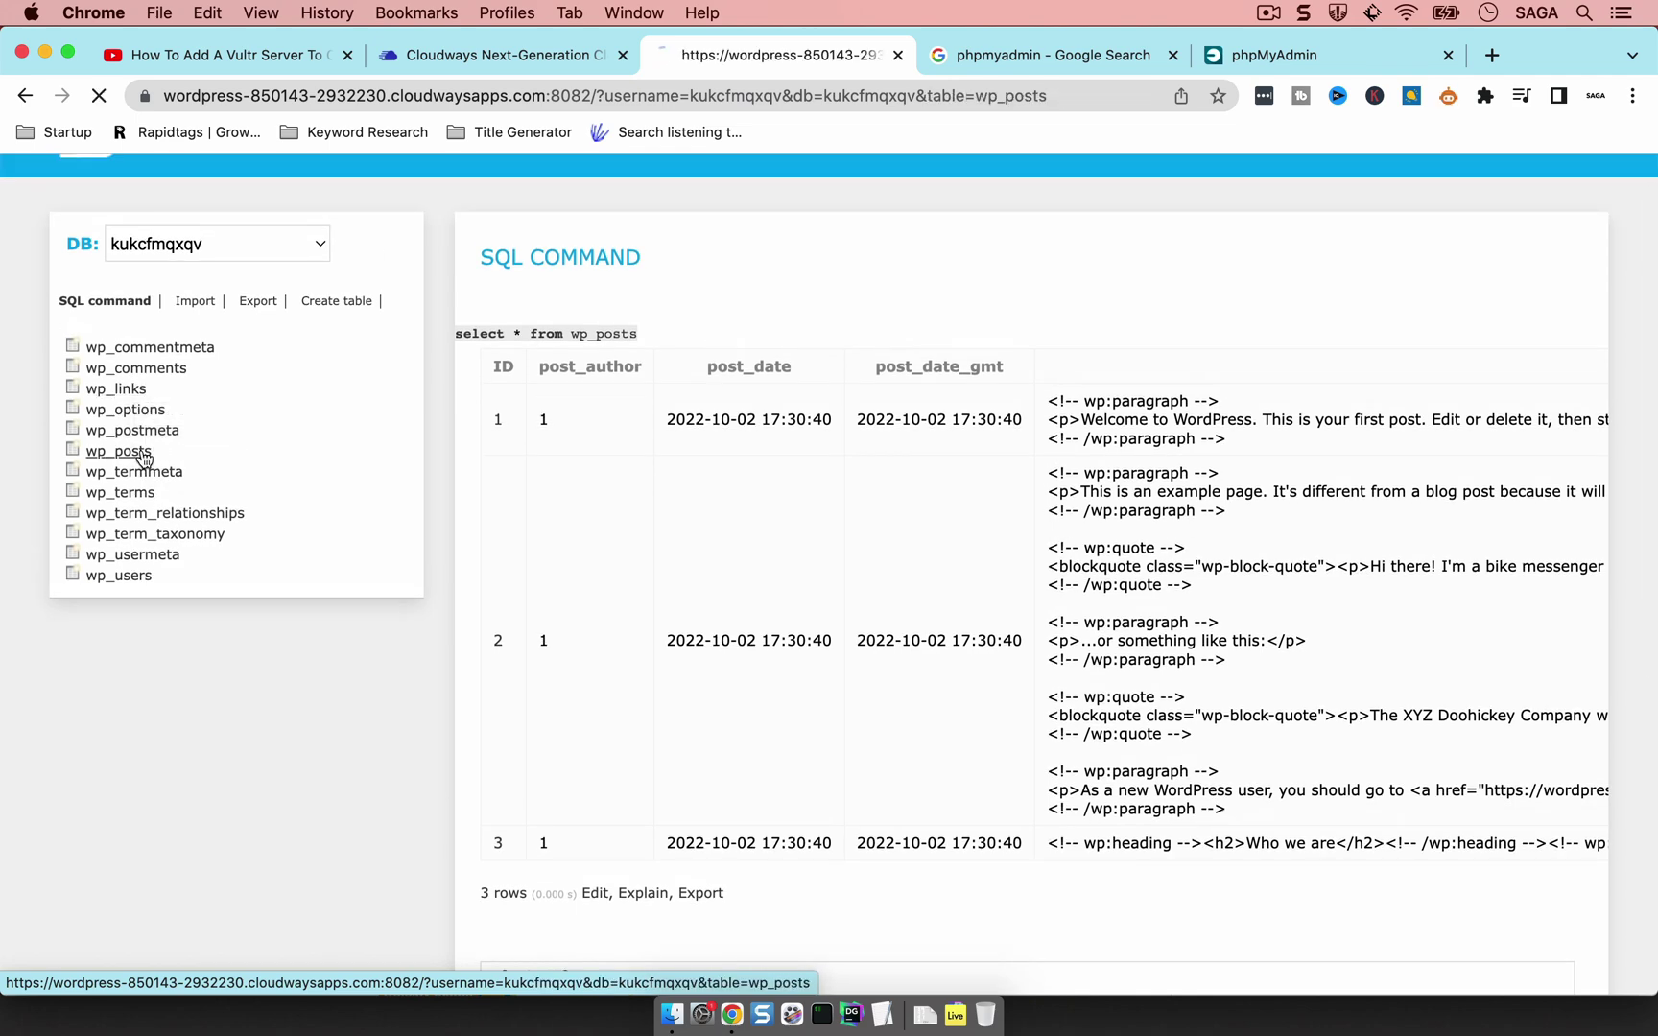
{"action": "scroll", "coordinate": [811, 395], "scroll_direction": "down", "scroll_amount": 2}
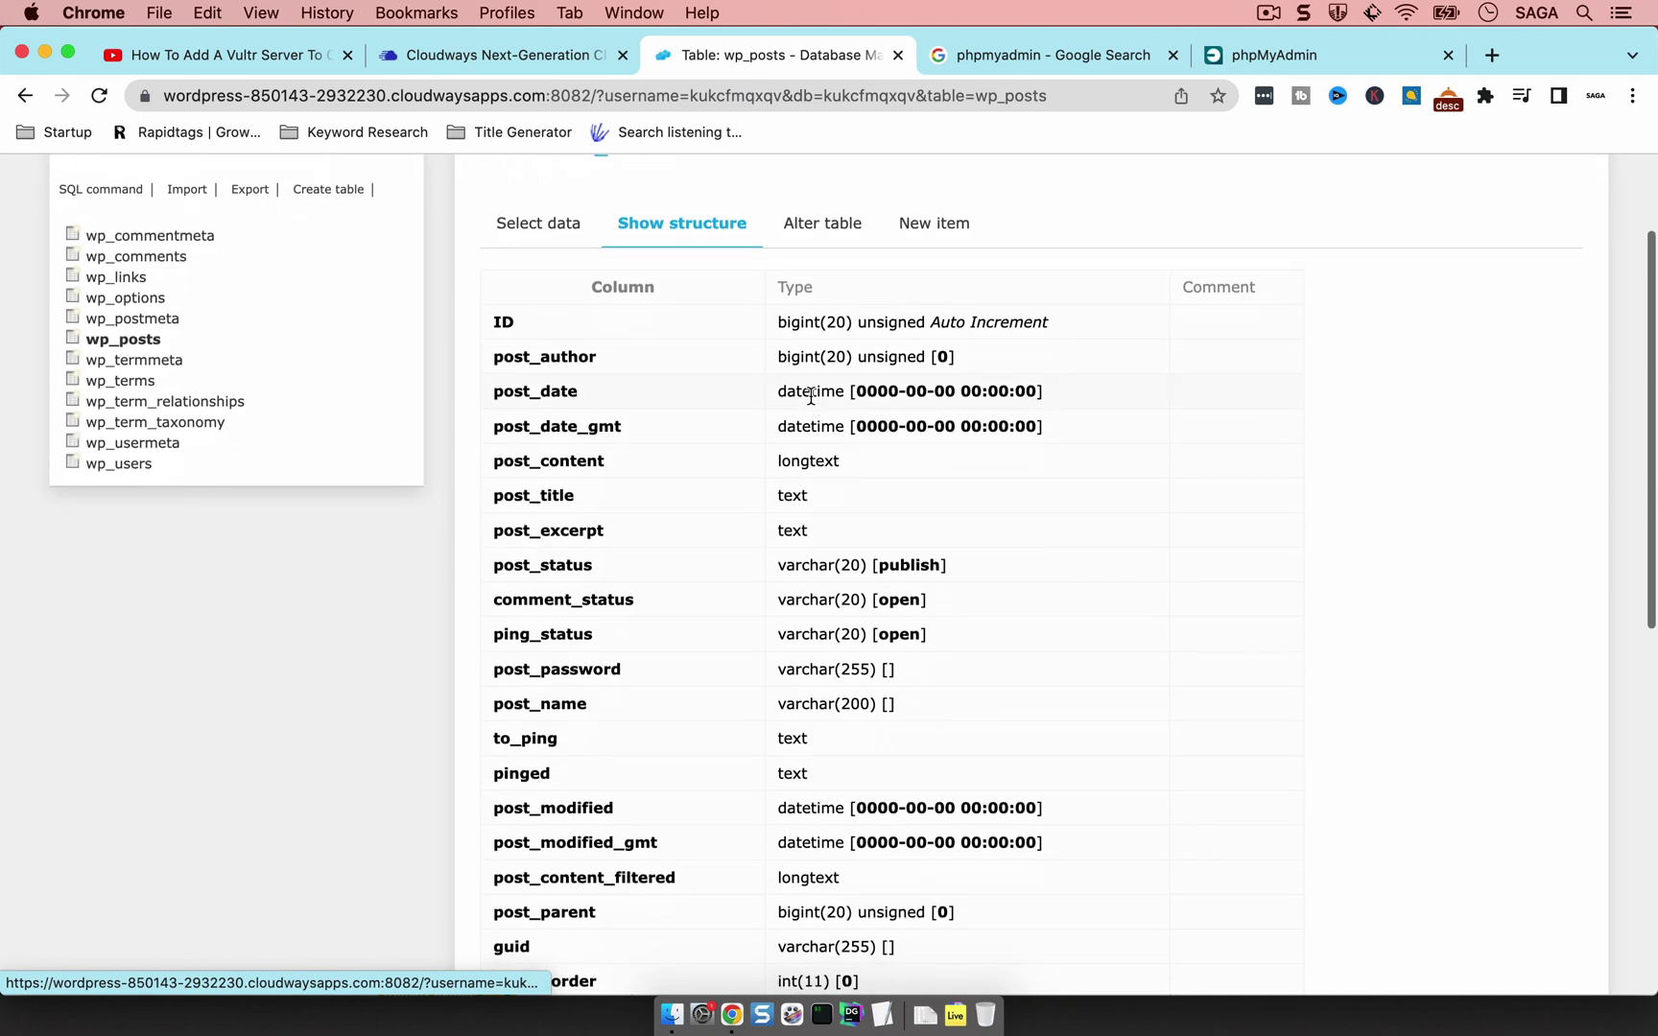
{"action": "scroll", "coordinate": [810, 395], "scroll_direction": "down", "scroll_amount": 10}
{"action": "scroll", "coordinate": [814, 407], "scroll_direction": "up", "scroll_amount": 12}
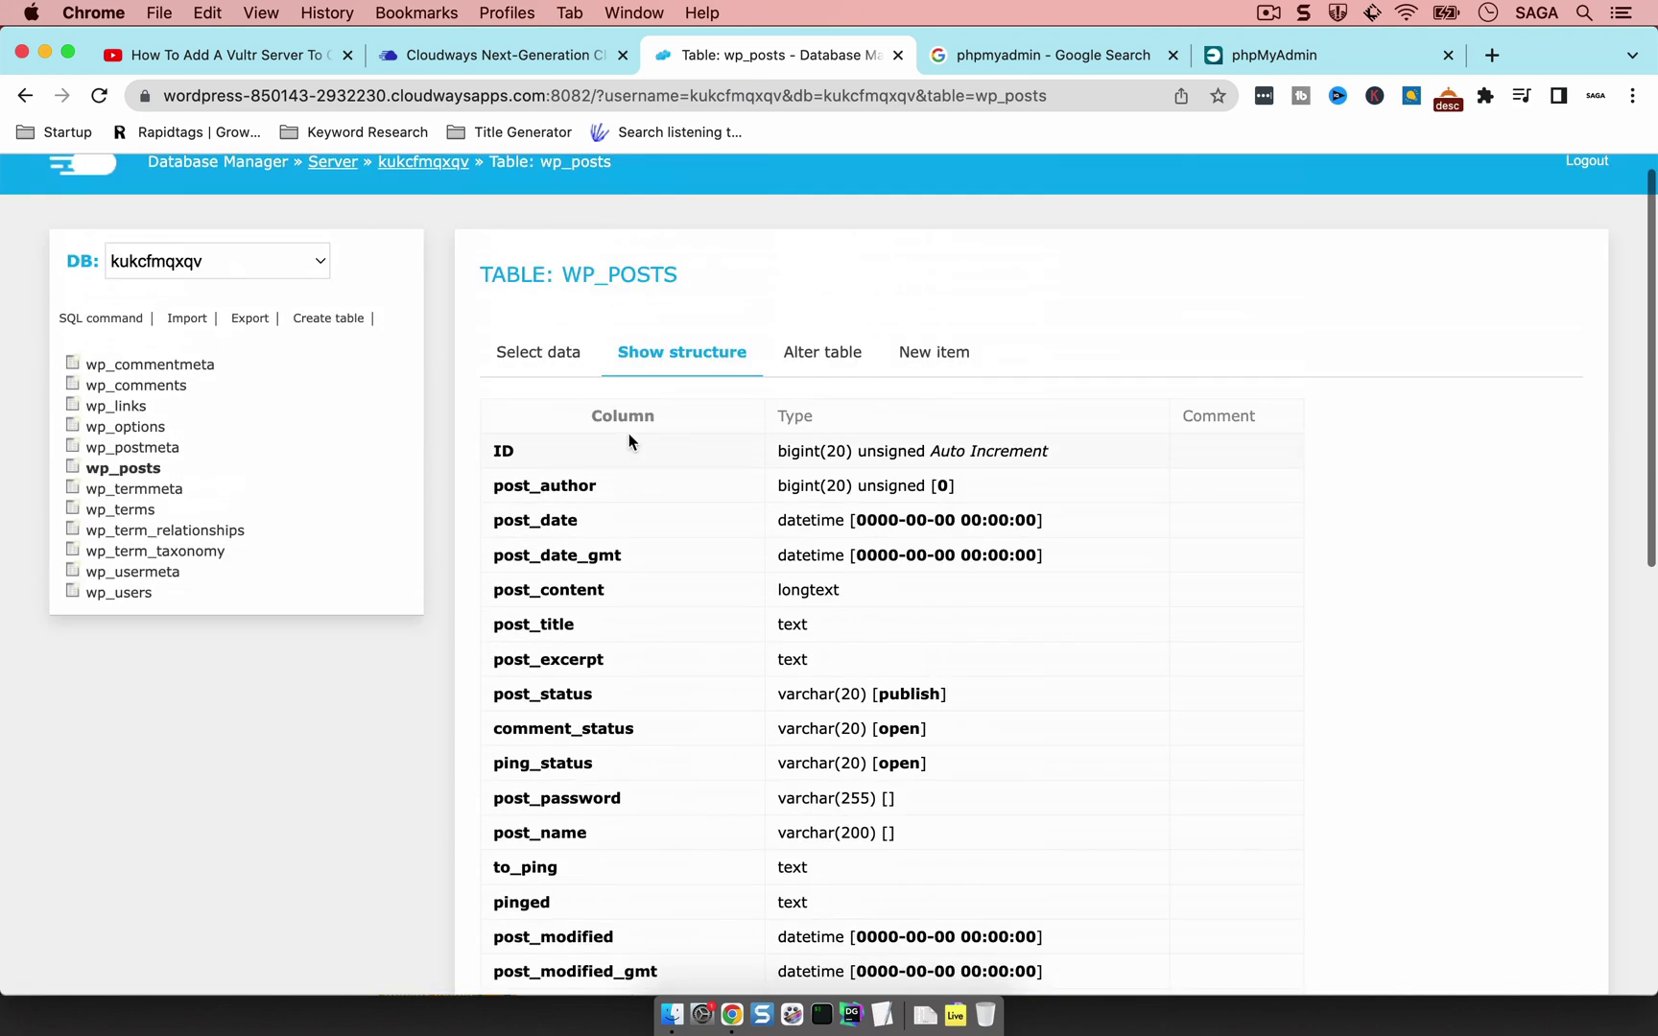
{"action": "left_click", "coordinate": [543, 349]}
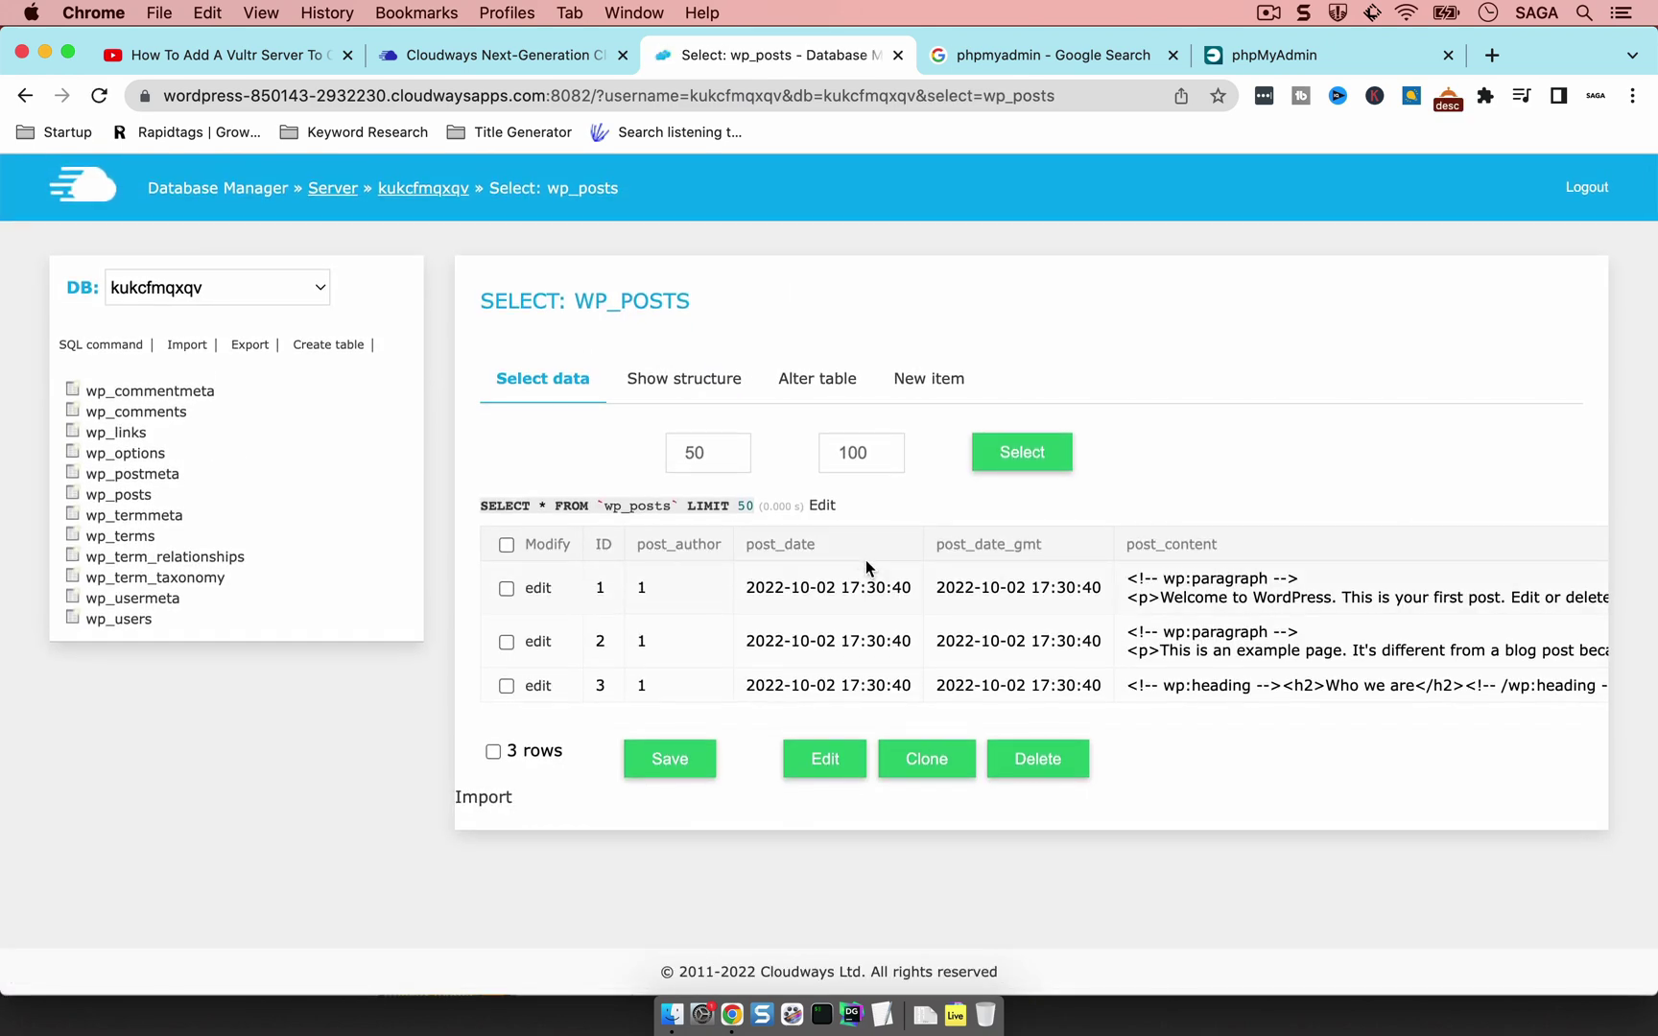
{"action": "scroll", "coordinate": [865, 559], "scroll_direction": "right", "scroll_amount": 10}
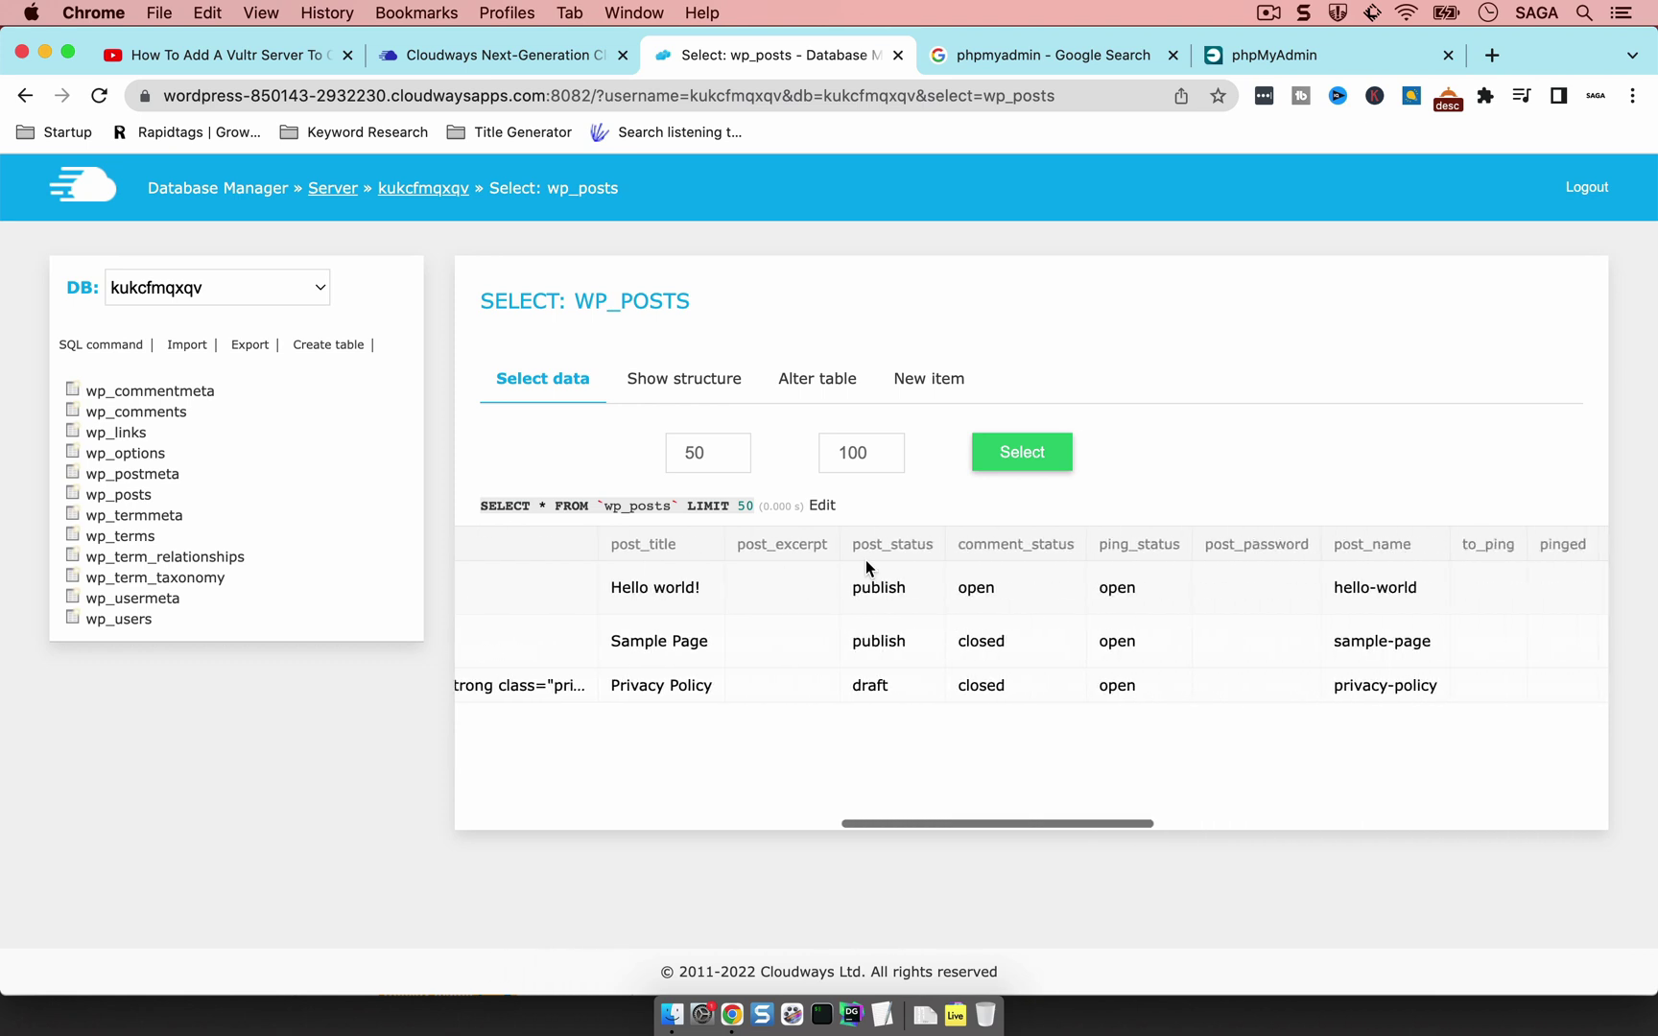
Step: Preview the wp_posts new-row form, go back, and open the Alter table column editor
{"action": "left_click", "coordinate": [907, 378]}
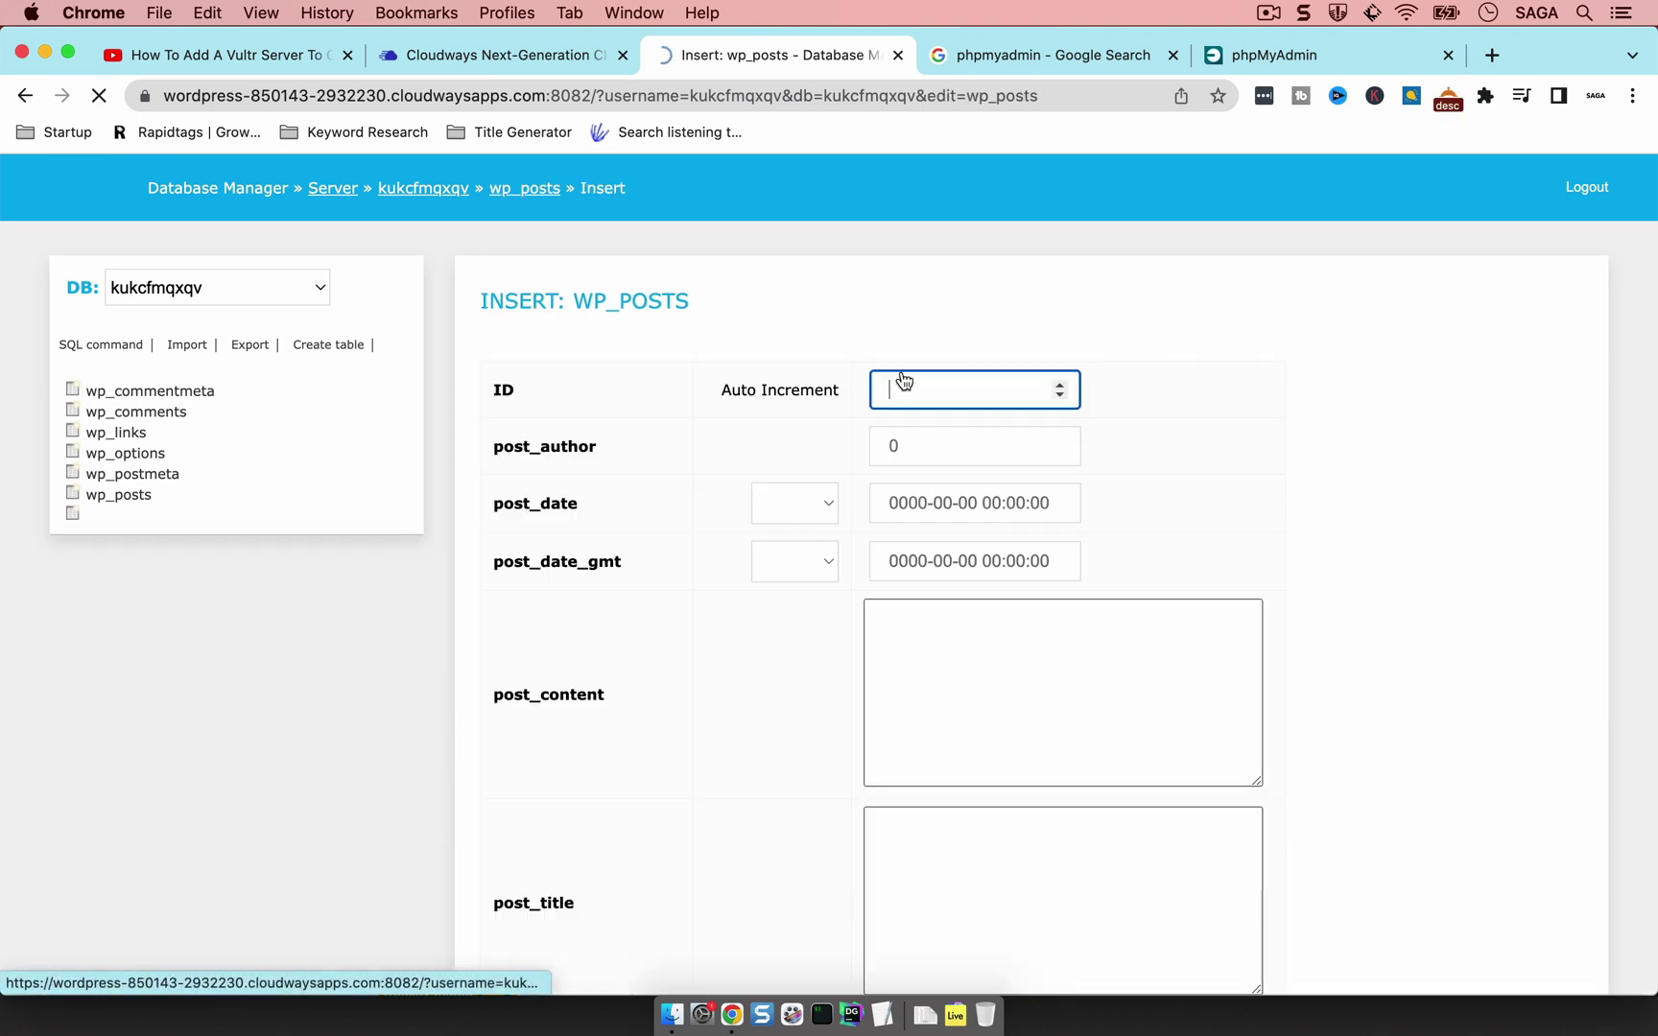
{"action": "scroll", "coordinate": [929, 423], "scroll_direction": "down", "scroll_amount": 5}
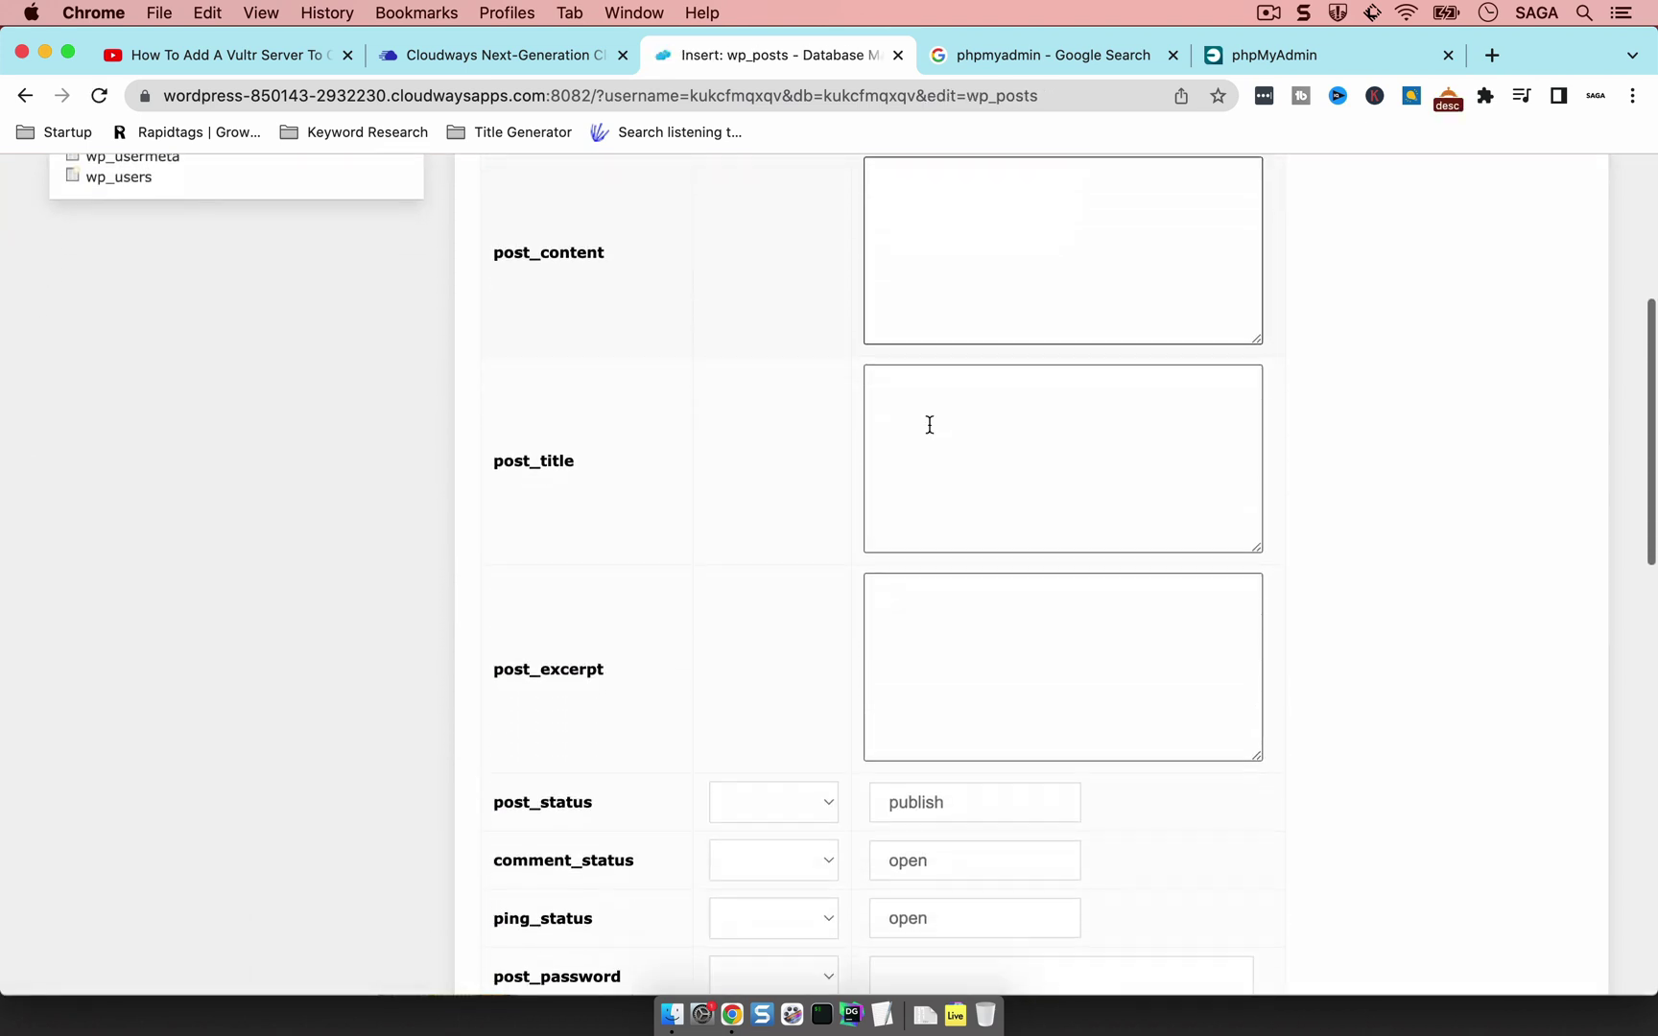
{"action": "scroll", "coordinate": [929, 423], "scroll_direction": "down", "scroll_amount": 5}
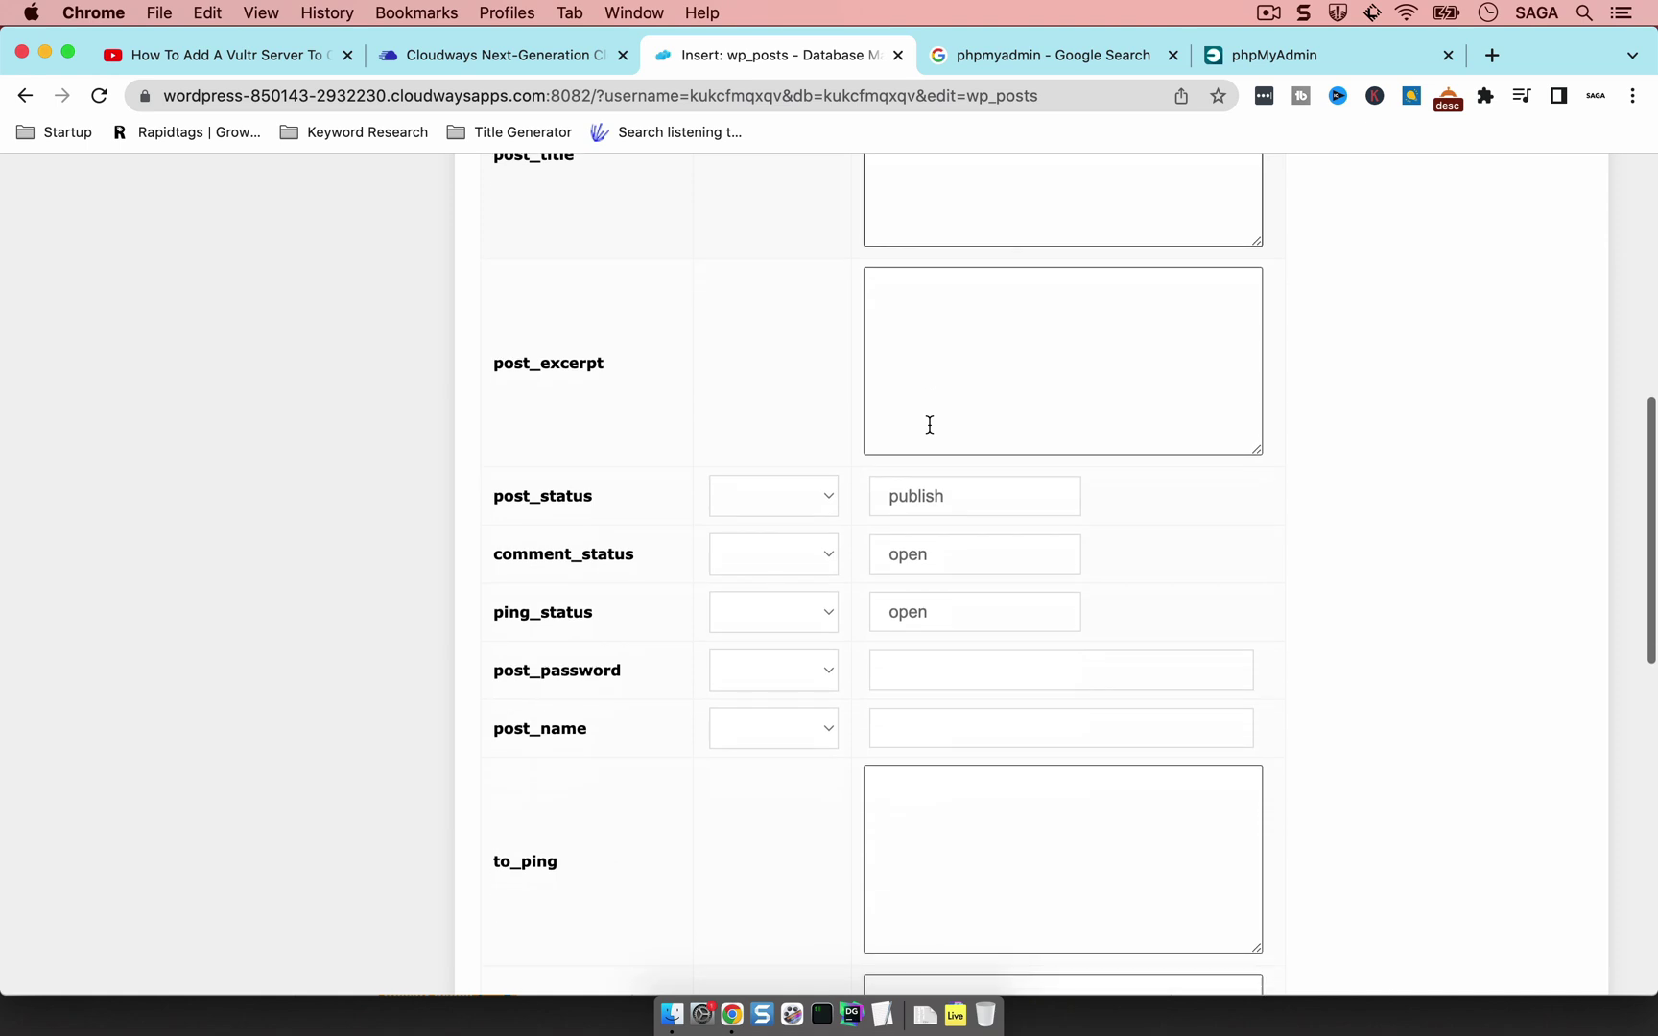
{"action": "left_click", "coordinate": [24, 95]}
{"action": "left_click", "coordinate": [814, 380]}
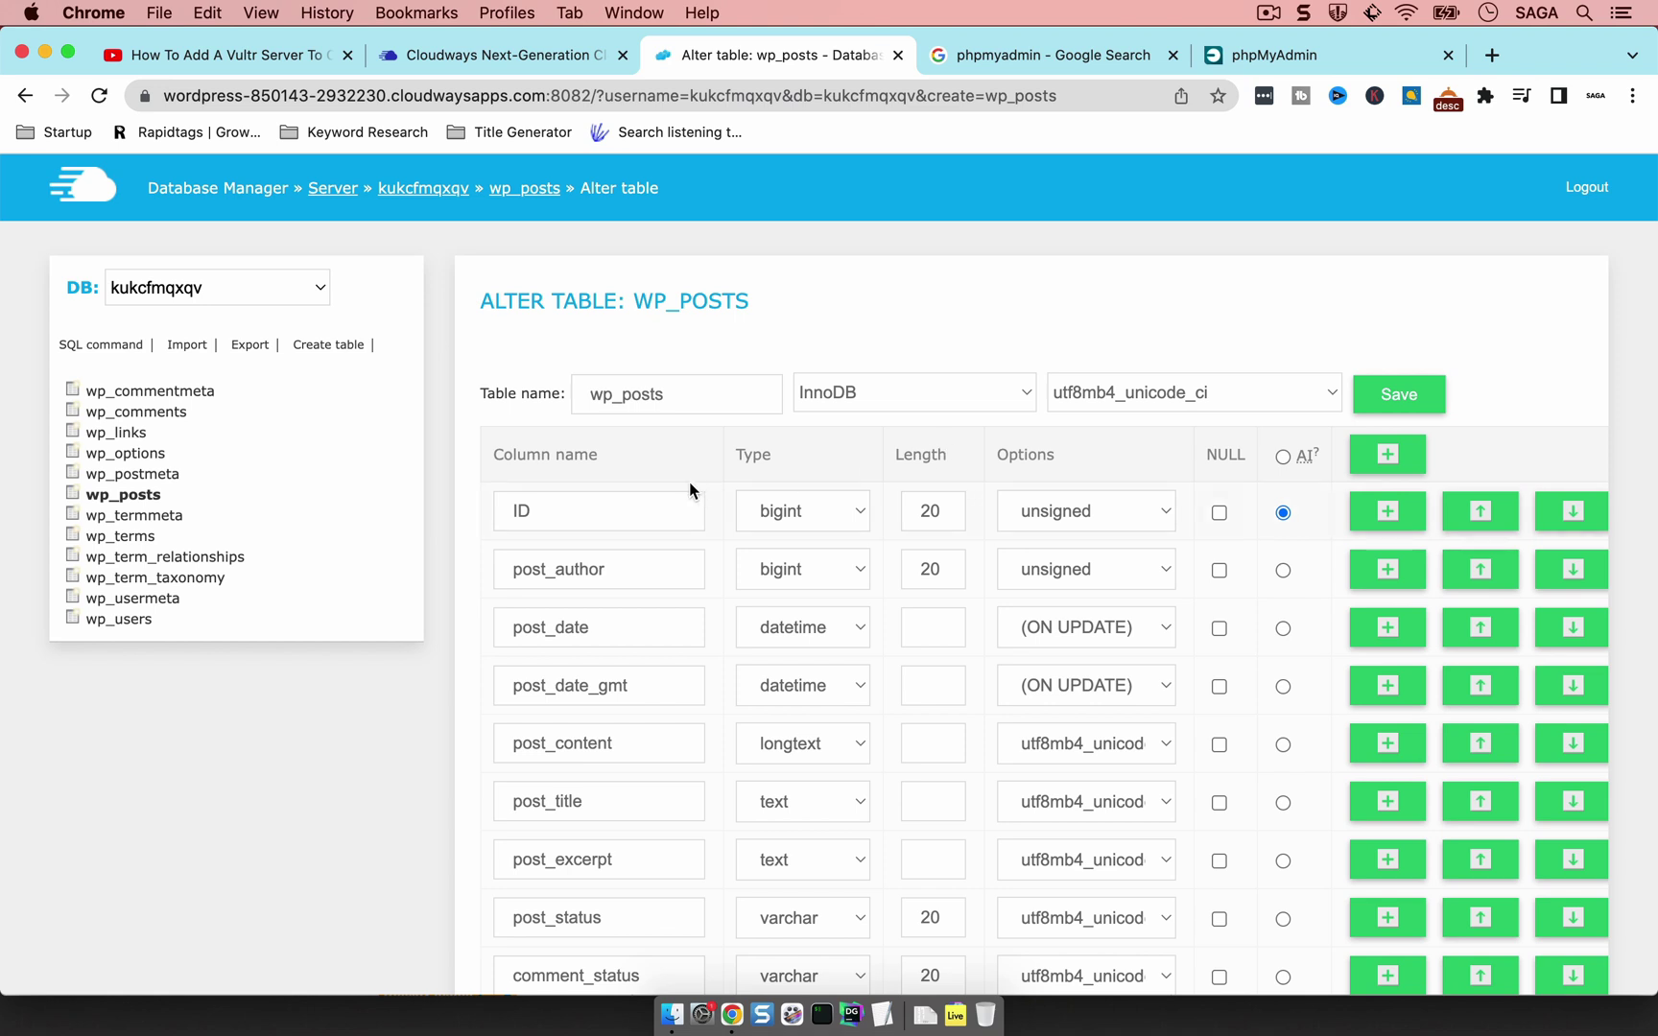
{"action": "left_click", "coordinate": [521, 50]}
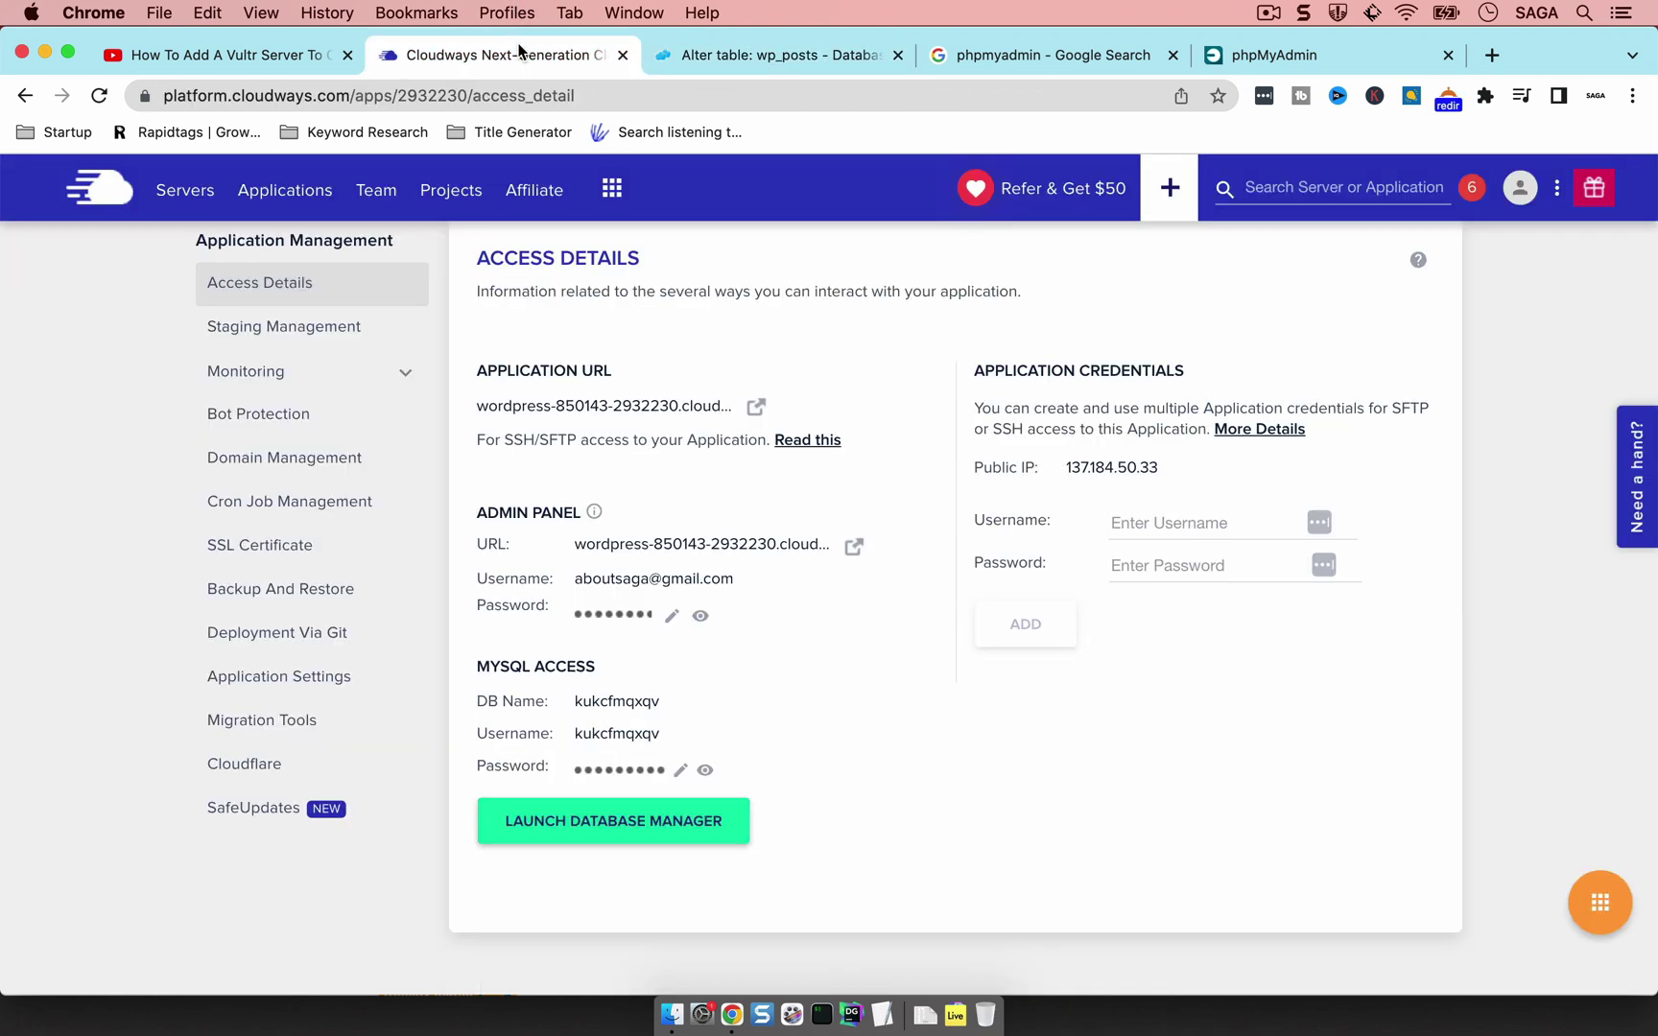
{"action": "left_click", "coordinate": [756, 57]}
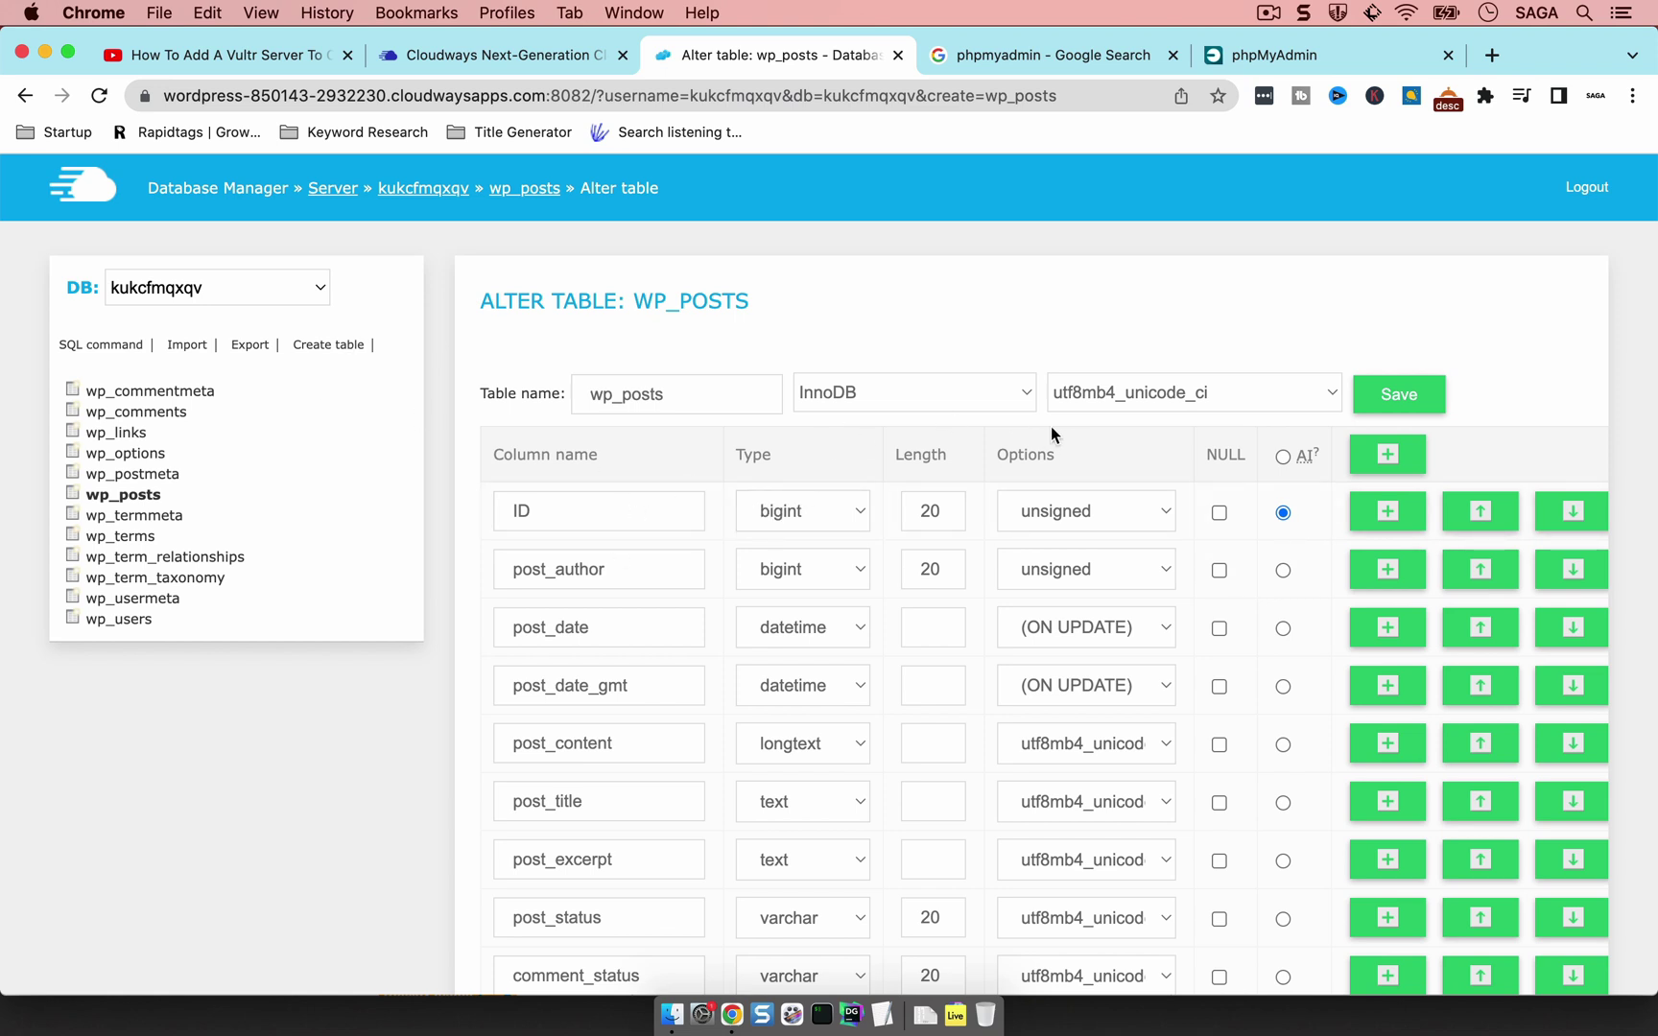
Step: Select data from wp_posts and scroll across all columns of its 3 posts
{"action": "left_click", "coordinate": [145, 497]}
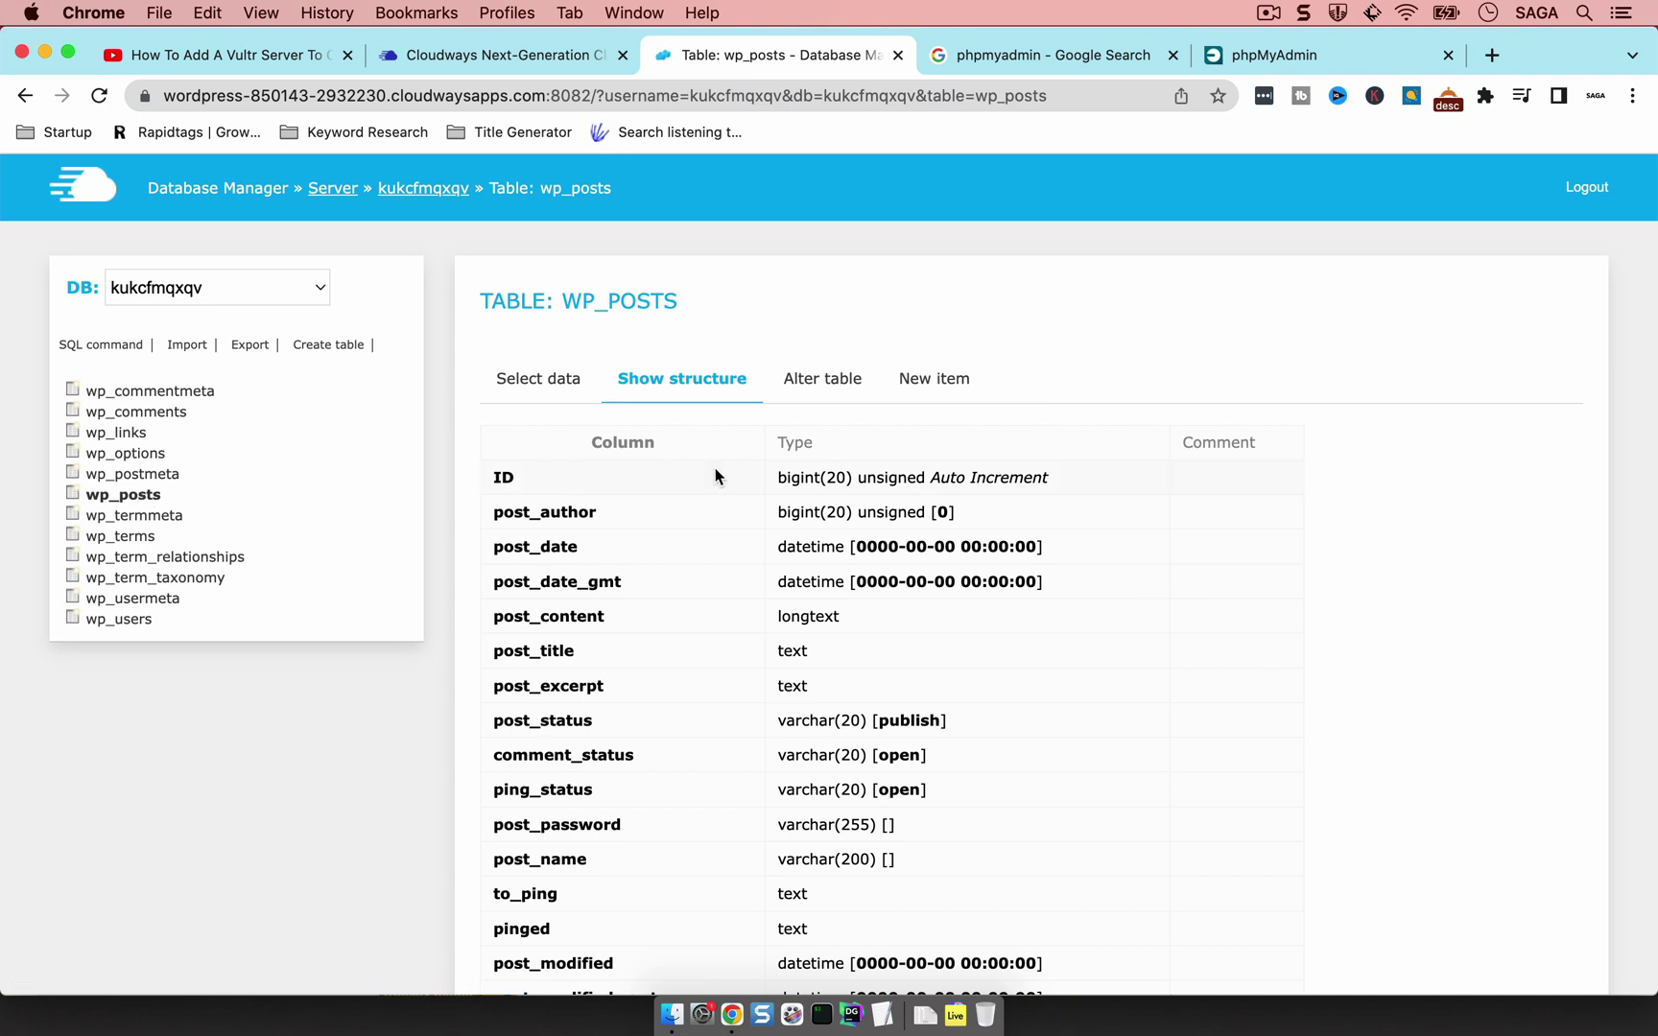
{"action": "left_click", "coordinate": [571, 389]}
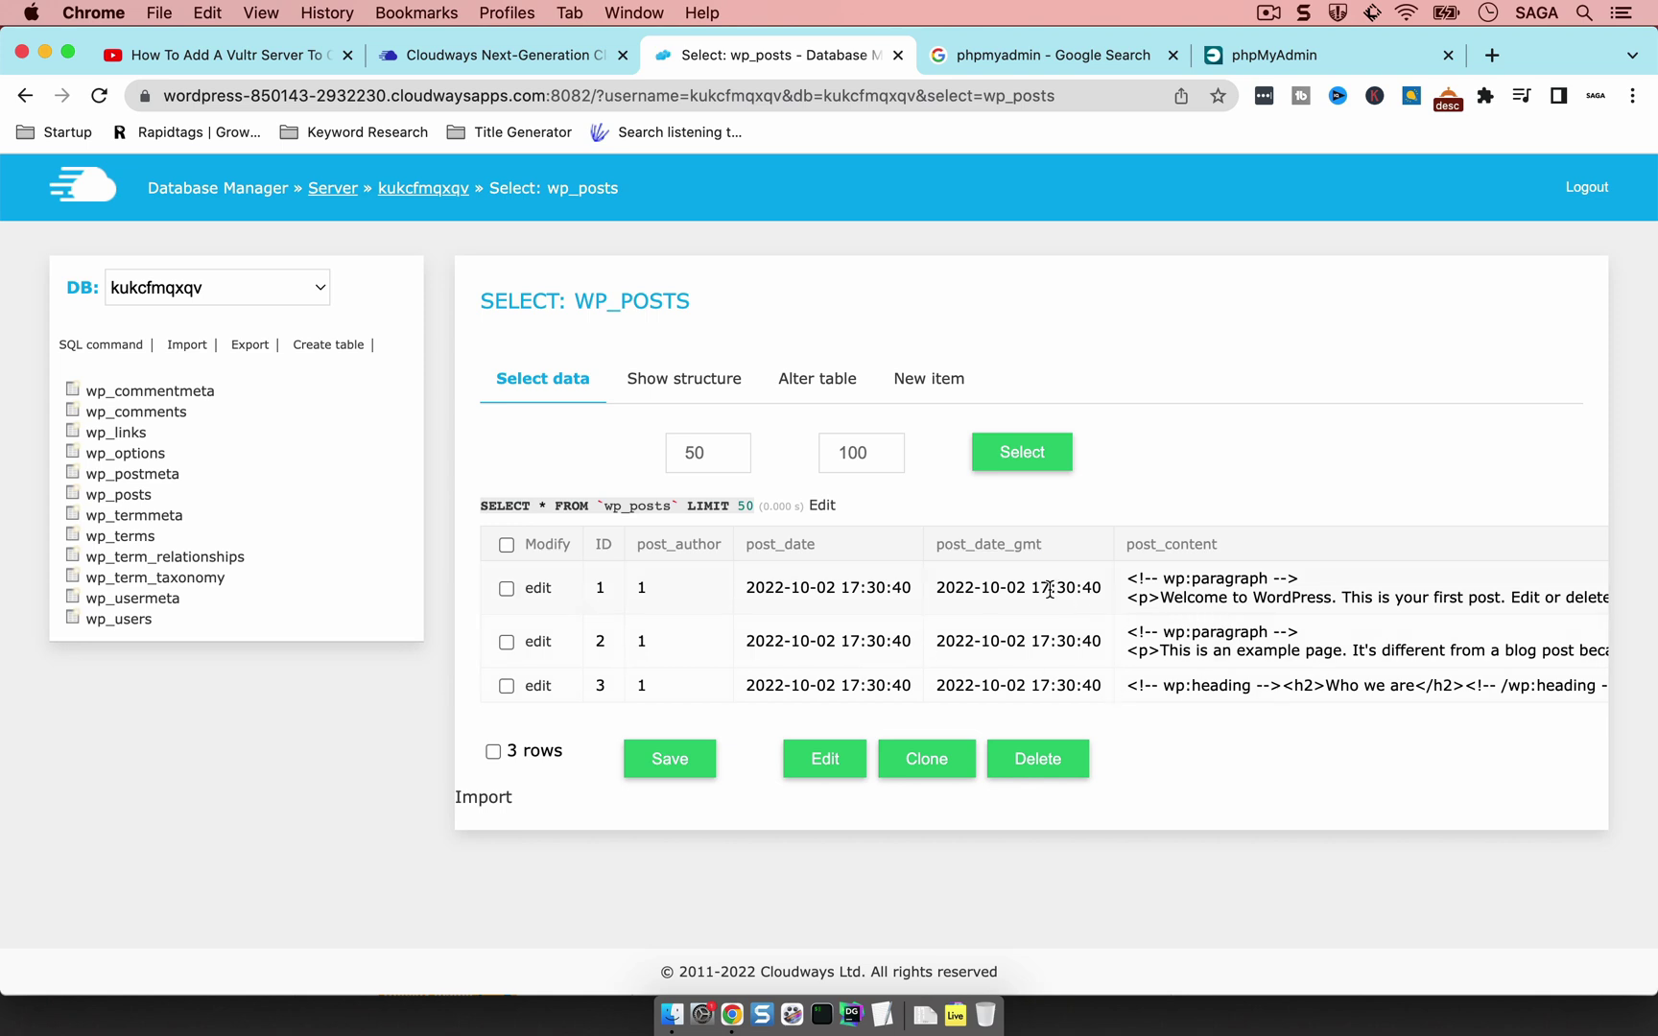
{"action": "scroll", "coordinate": [906, 623], "scroll_direction": "right", "scroll_amount": 15}
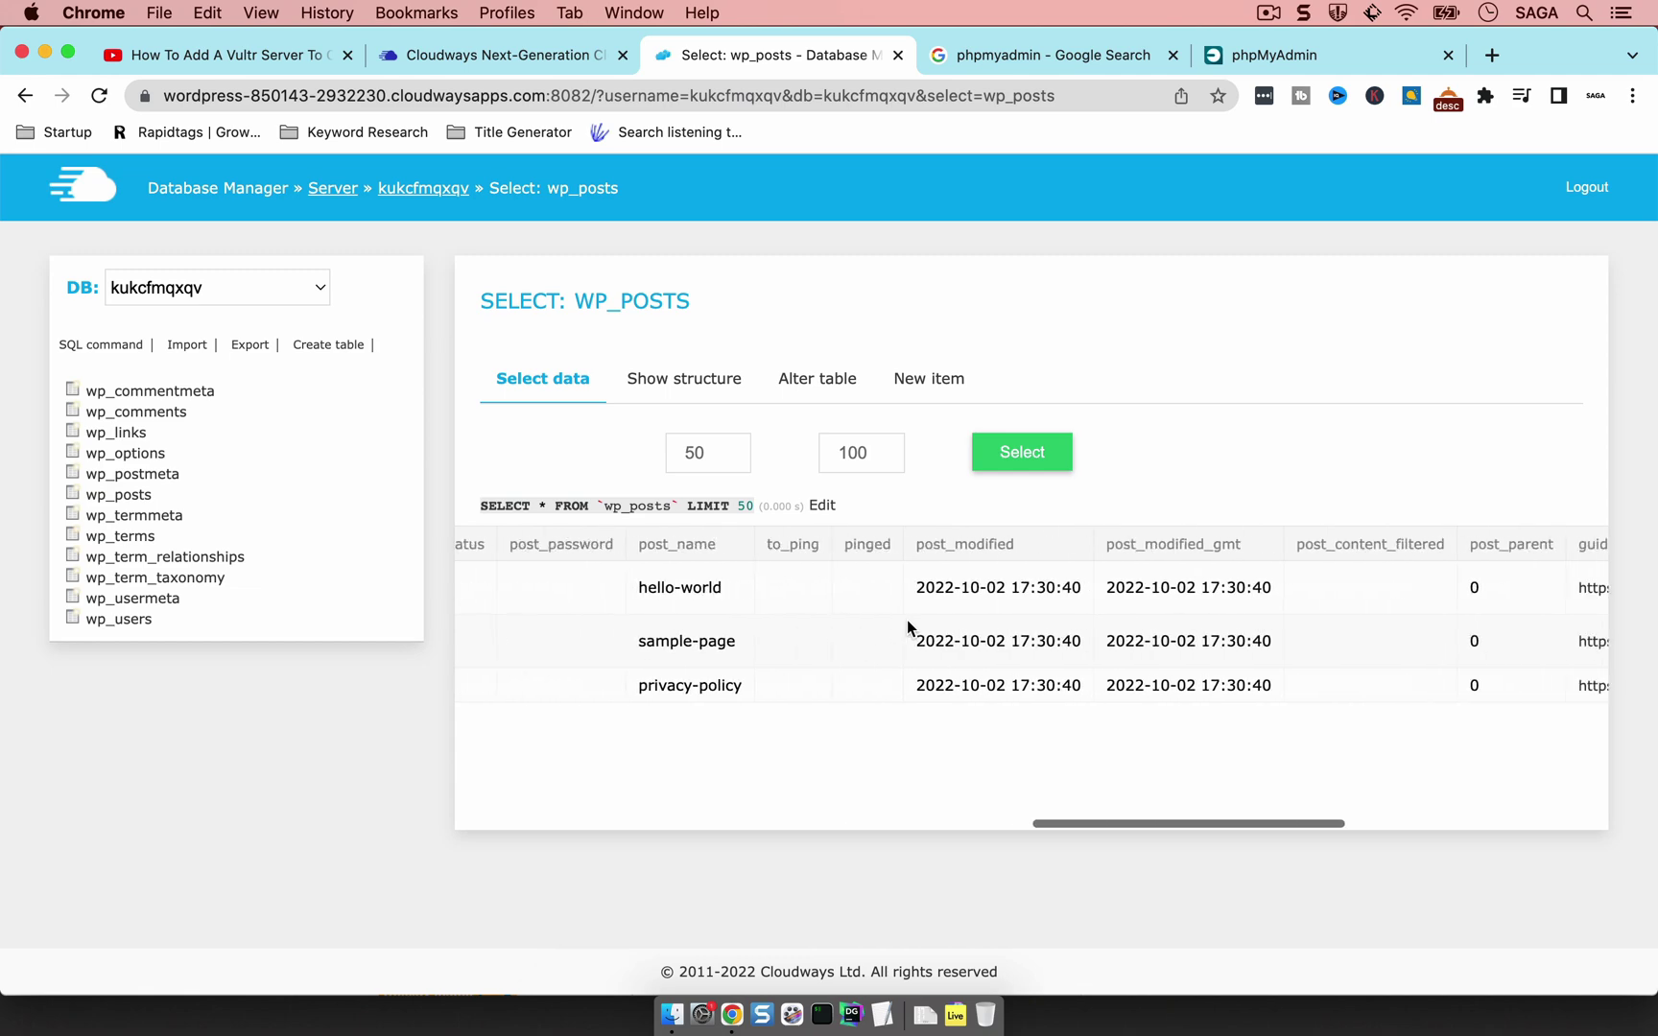
{"action": "scroll", "coordinate": [912, 624], "scroll_direction": "right", "scroll_amount": 8}
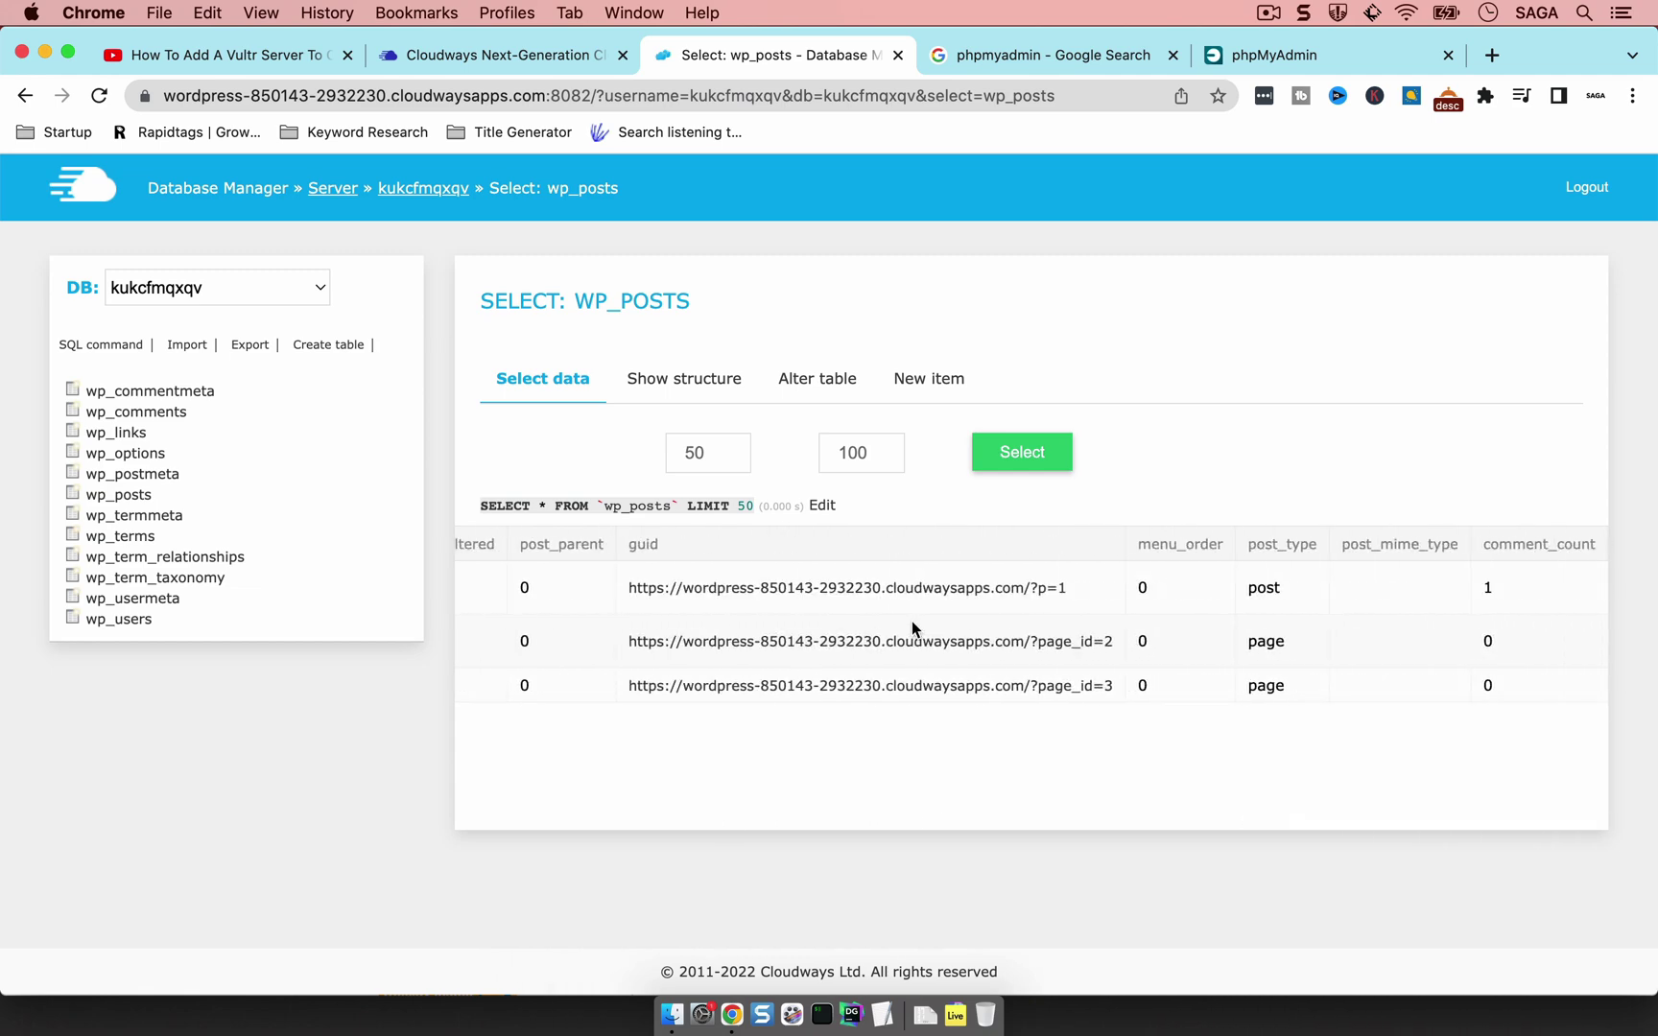
{"action": "scroll", "coordinate": [912, 621], "scroll_direction": "left", "scroll_amount": 20}
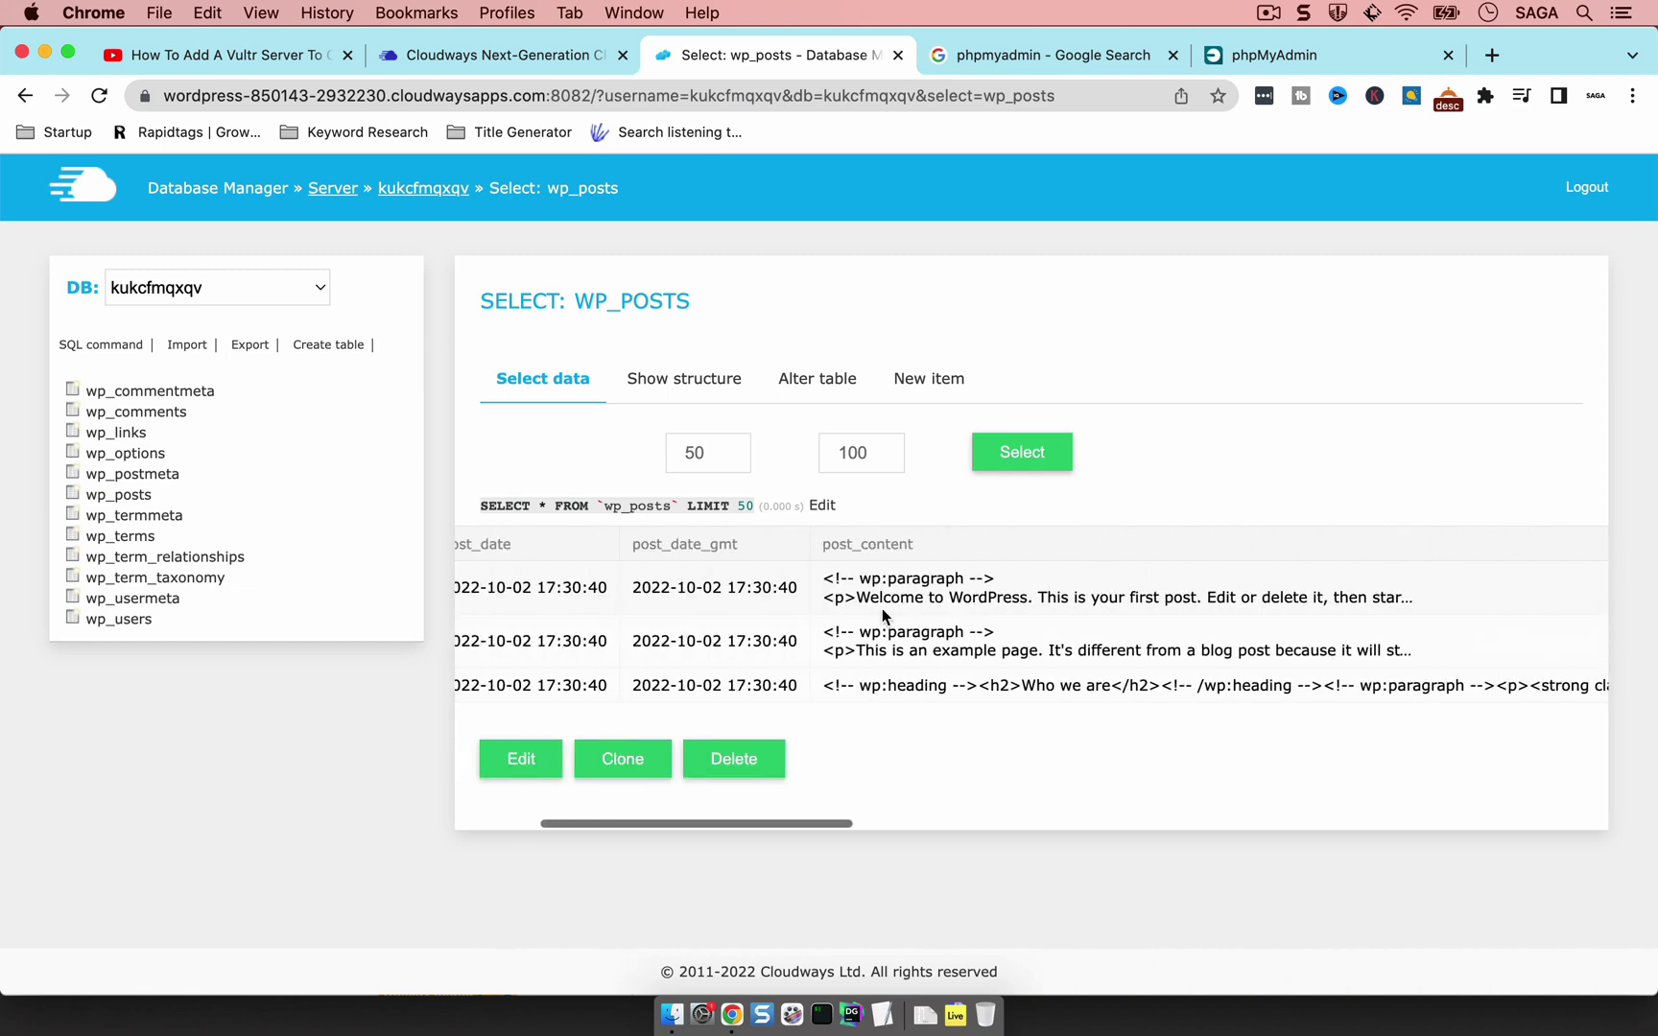
{"action": "scroll", "coordinate": [882, 608], "scroll_direction": "left", "scroll_amount": 5}
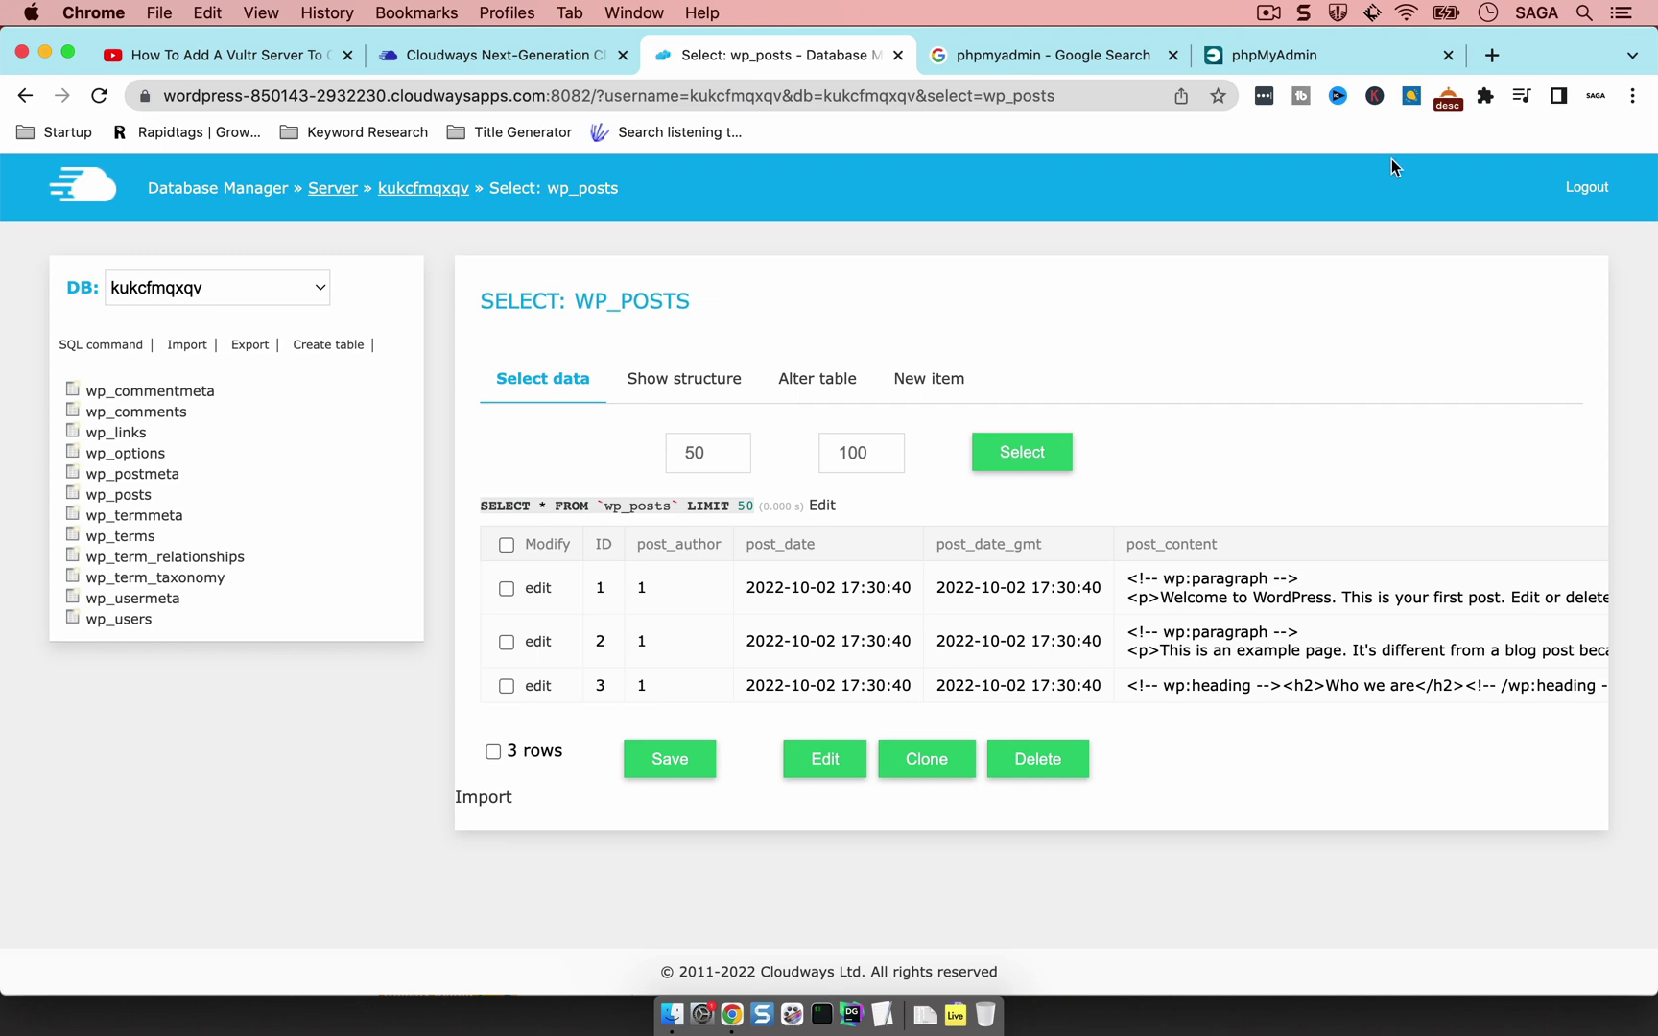
{"action": "left_click", "coordinate": [1391, 55]}
{"action": "scroll", "coordinate": [695, 425], "scroll_direction": "down", "scroll_amount": 5}
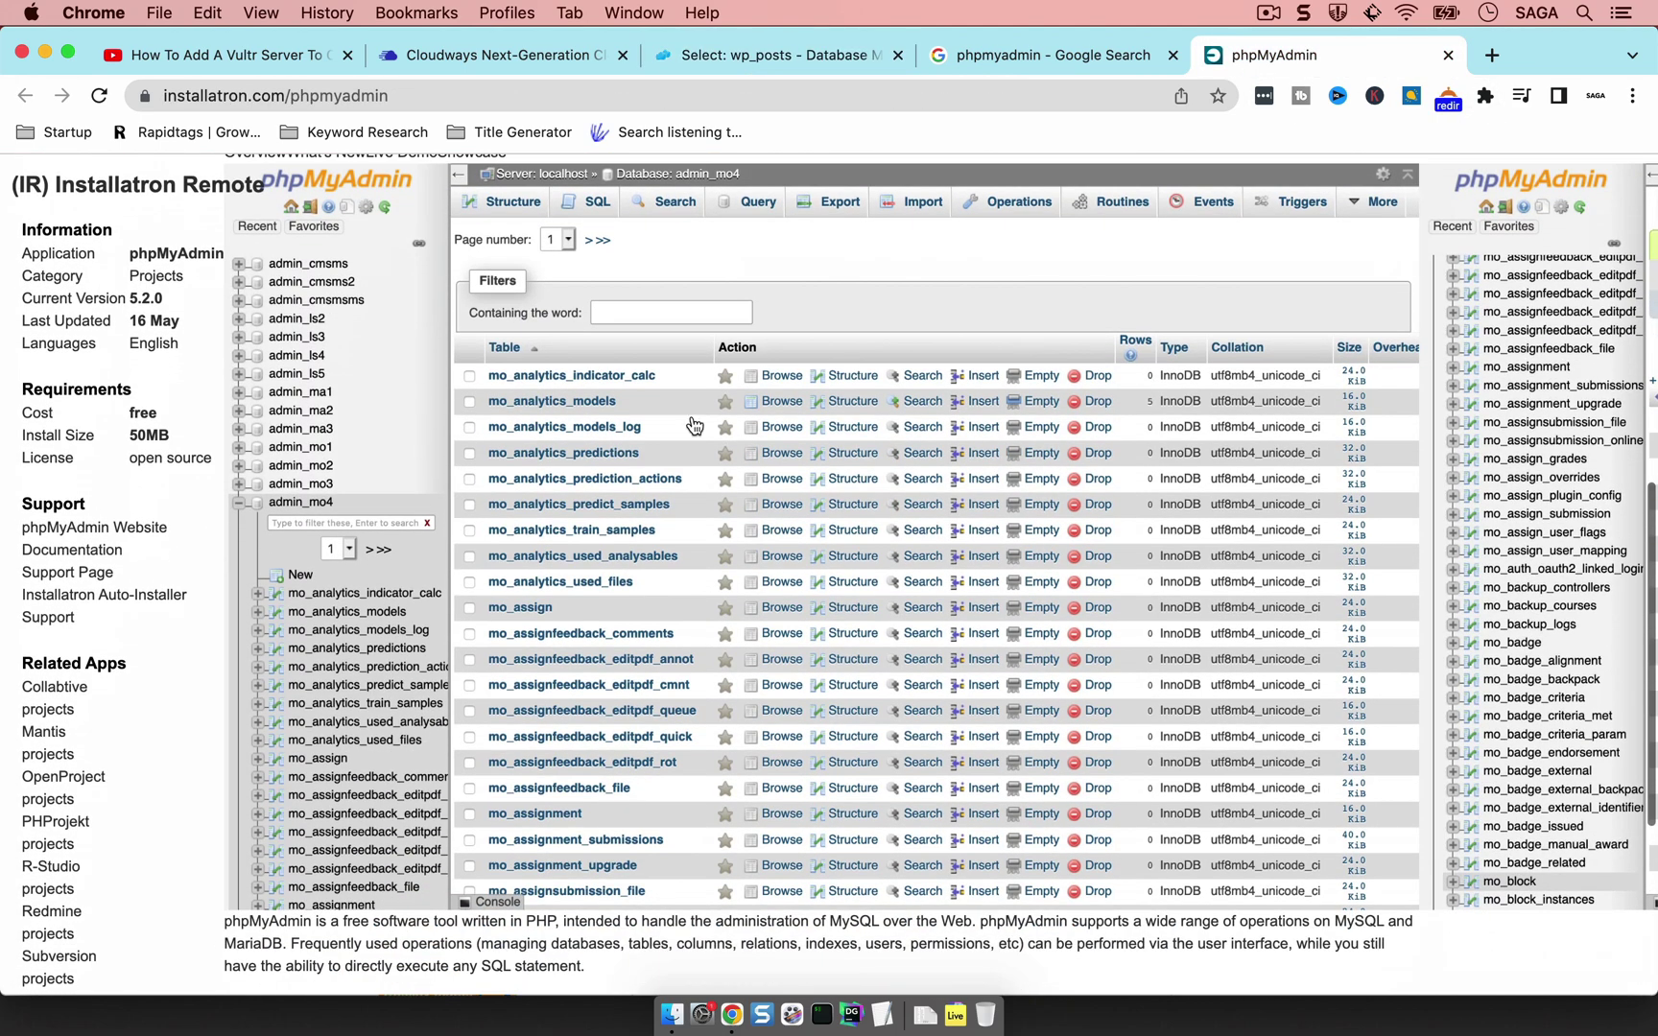
{"action": "left_click", "coordinate": [734, 59]}
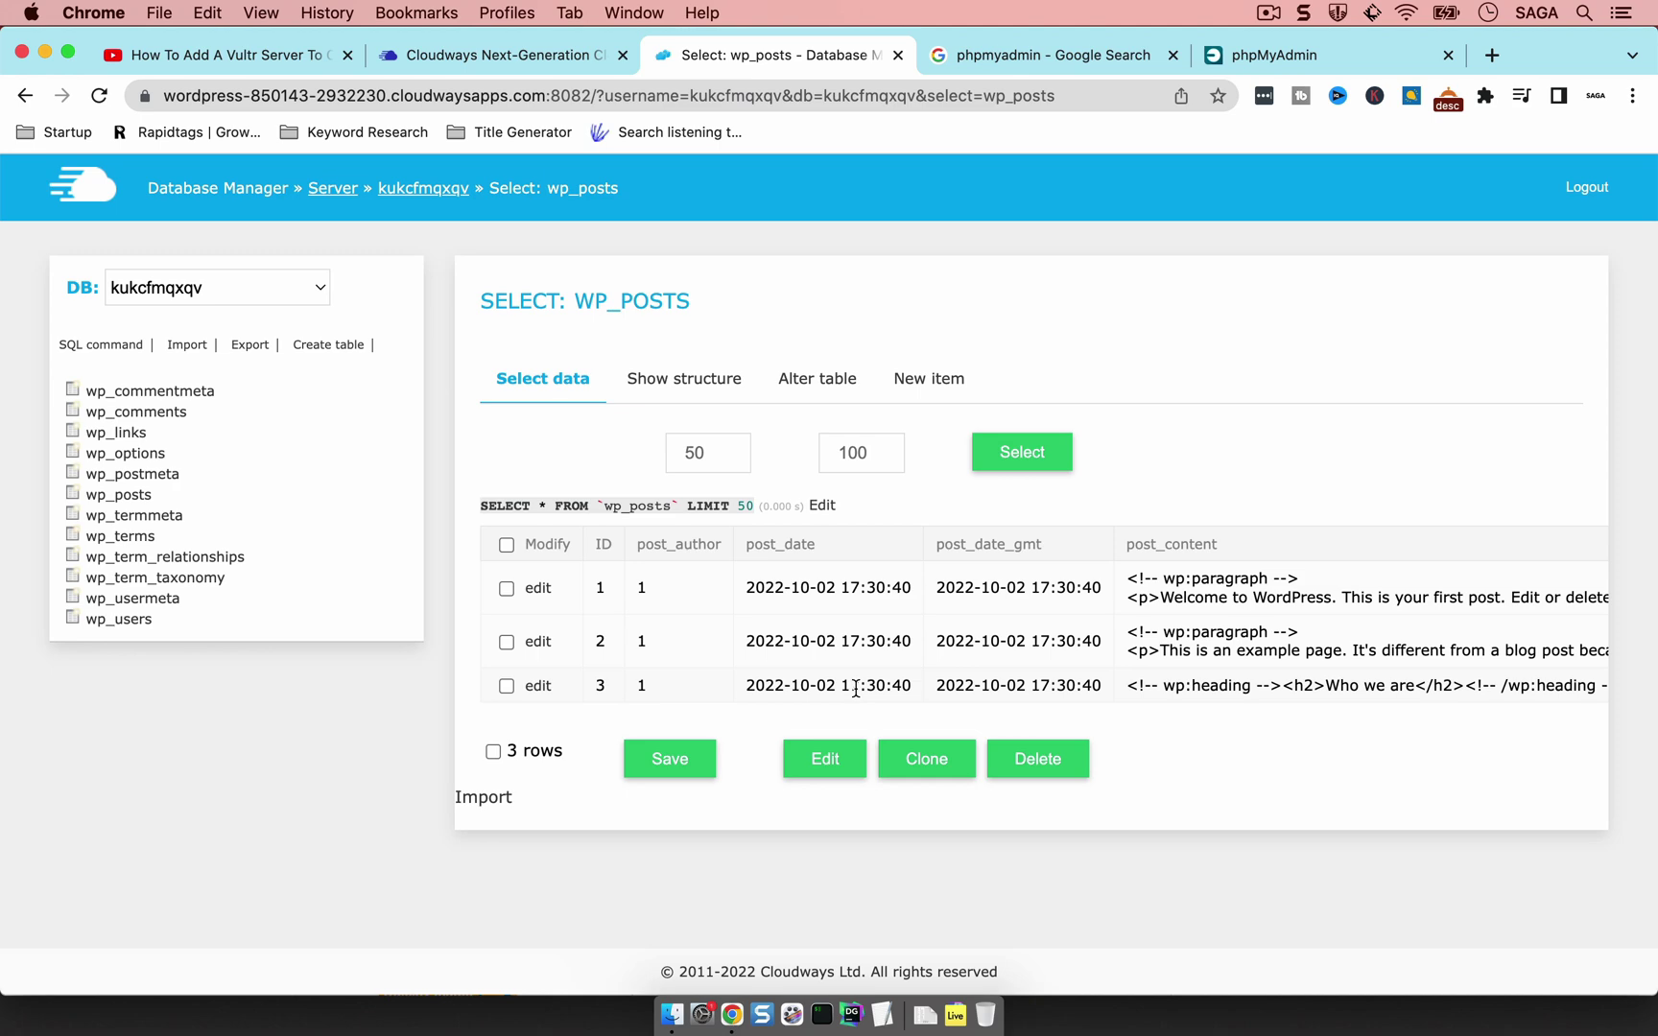
{"action": "left_click", "coordinate": [1302, 57]}
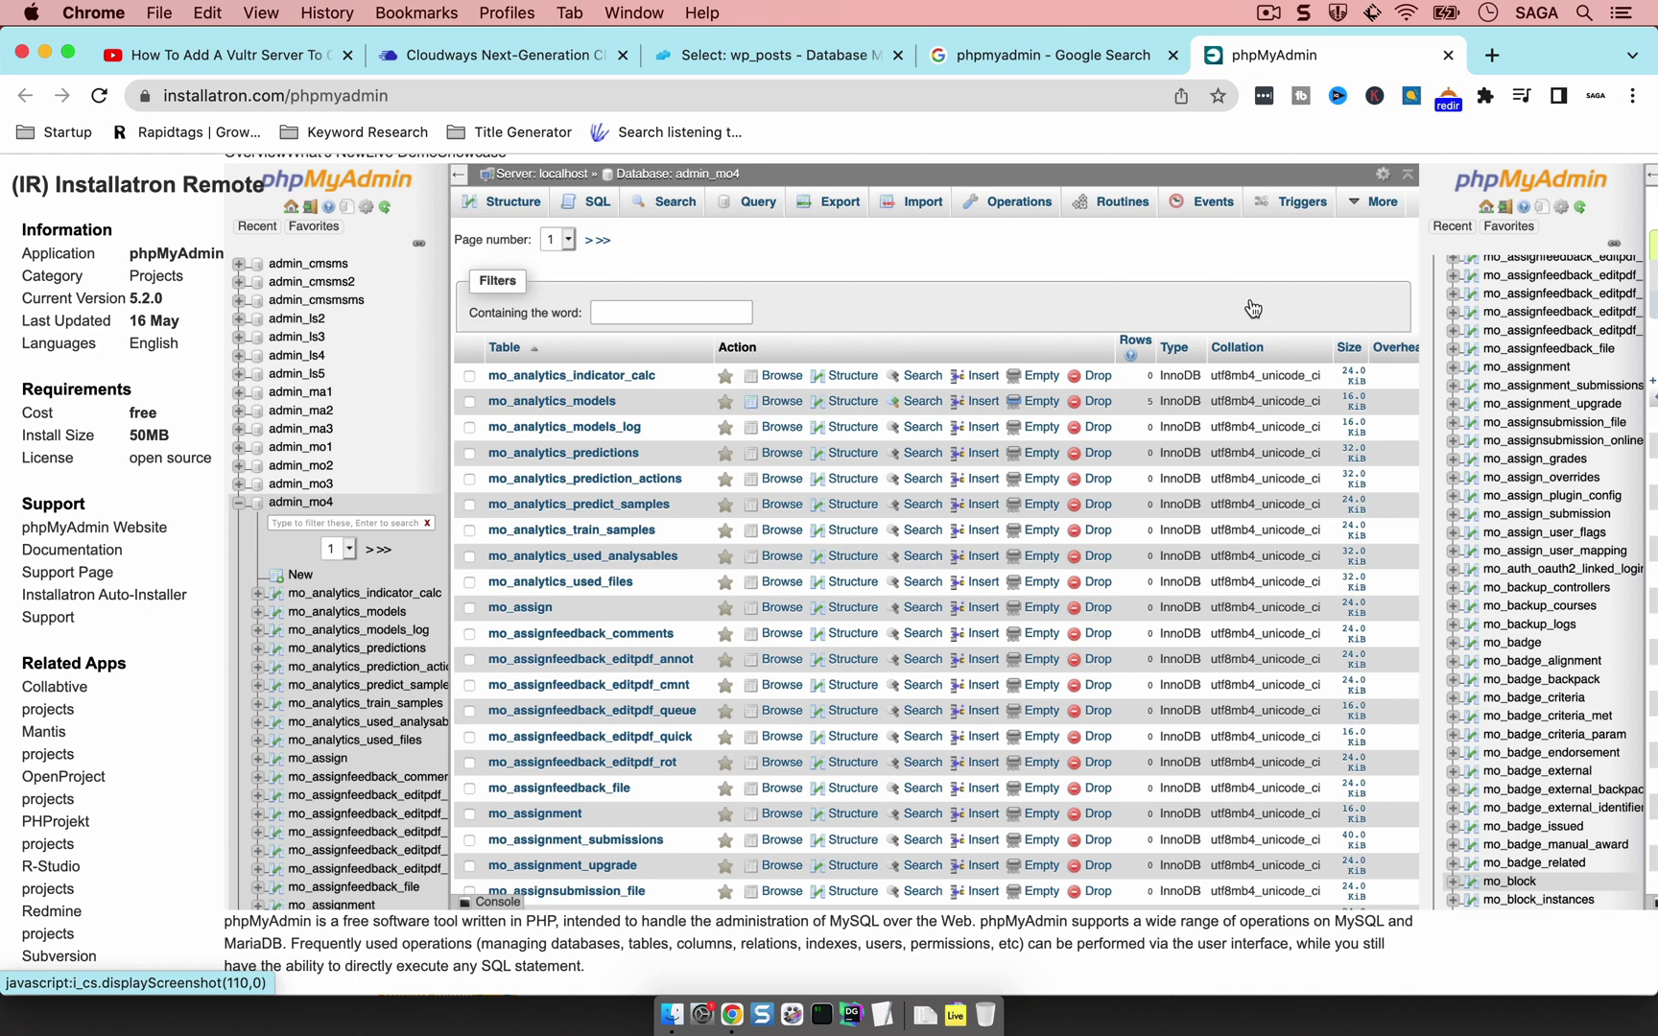
{"action": "left_click", "coordinate": [773, 54]}
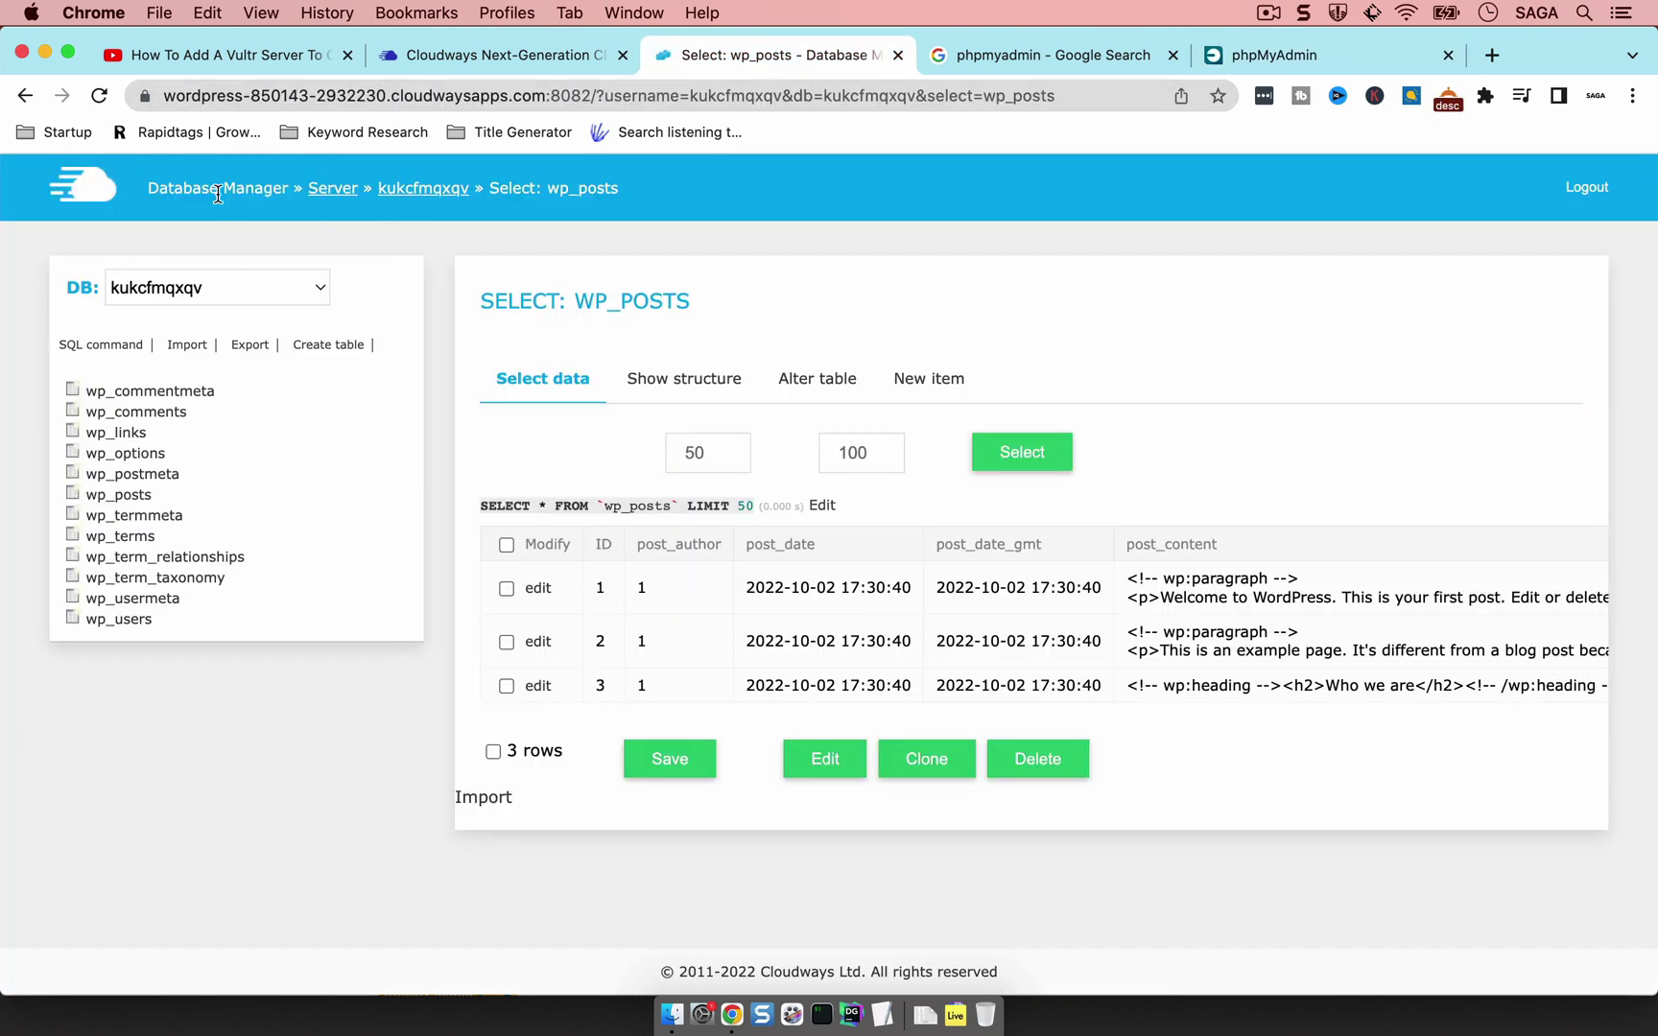